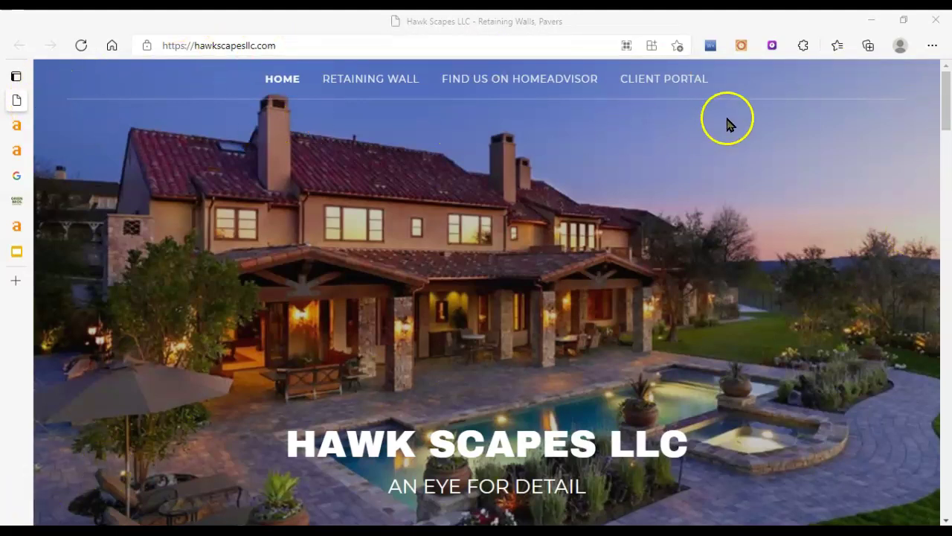
- Scroll through the Hawk Scapes services and photo gallery, ending on the Our Services retaining-wall photo
scroll(610, 207, "down", 2)
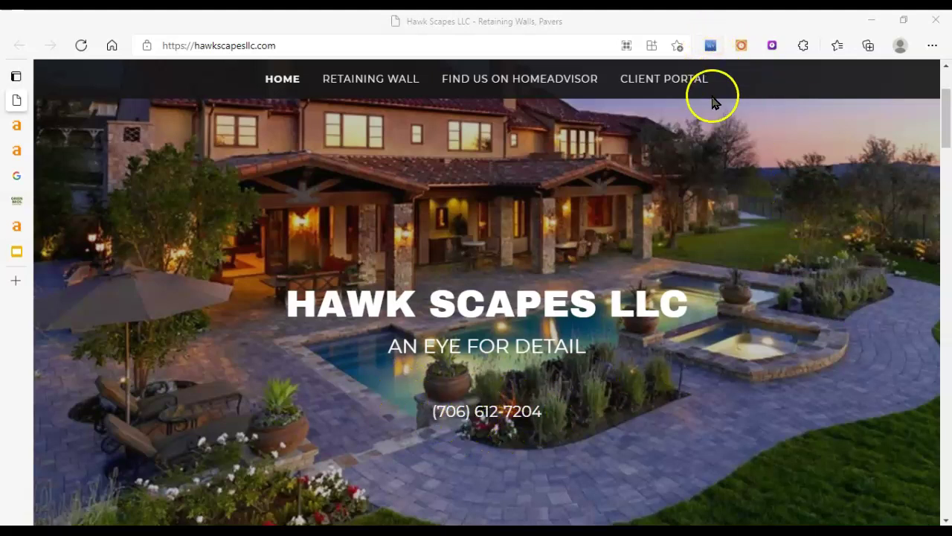
scroll(703, 309, "down", 4)
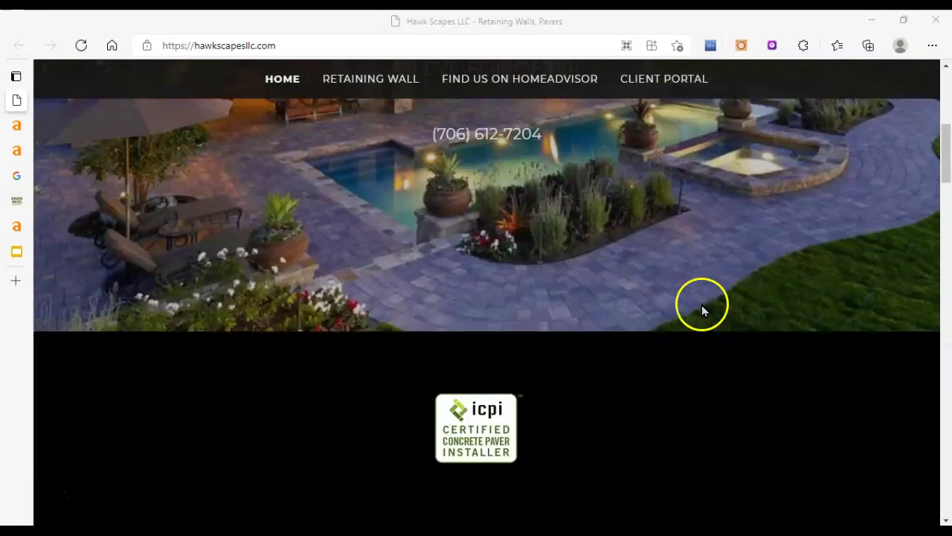
scroll(708, 309, "down", 10)
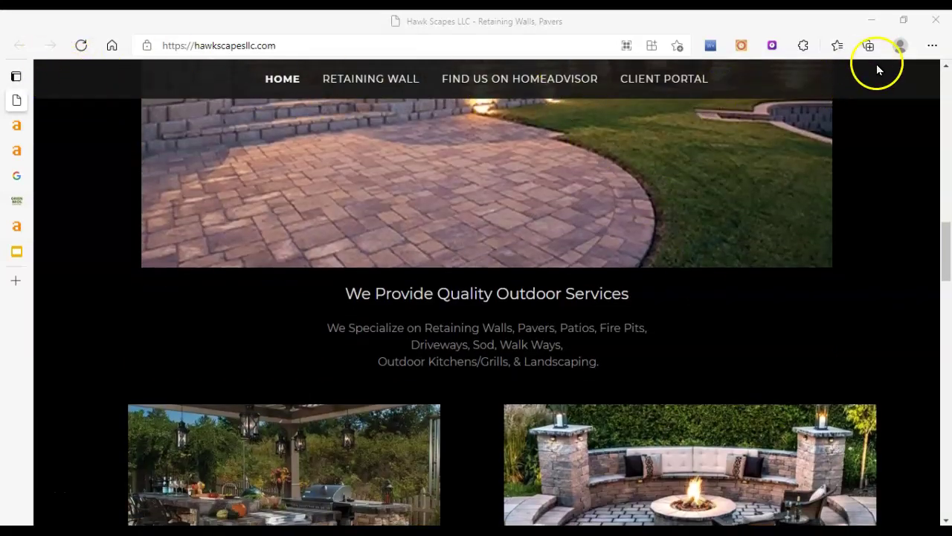
scroll(732, 276, "down", 6)
scroll(692, 216, "down", 3)
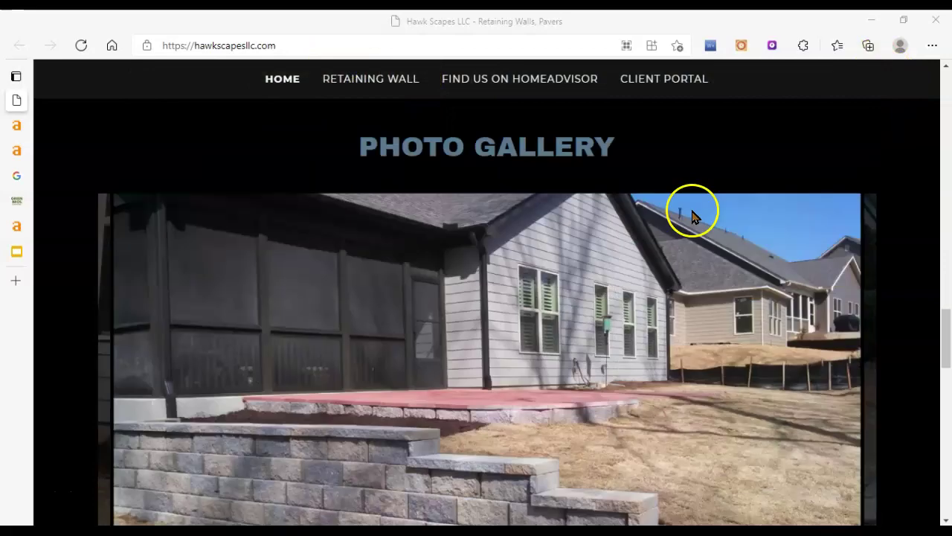
scroll(737, 266, "up", 12)
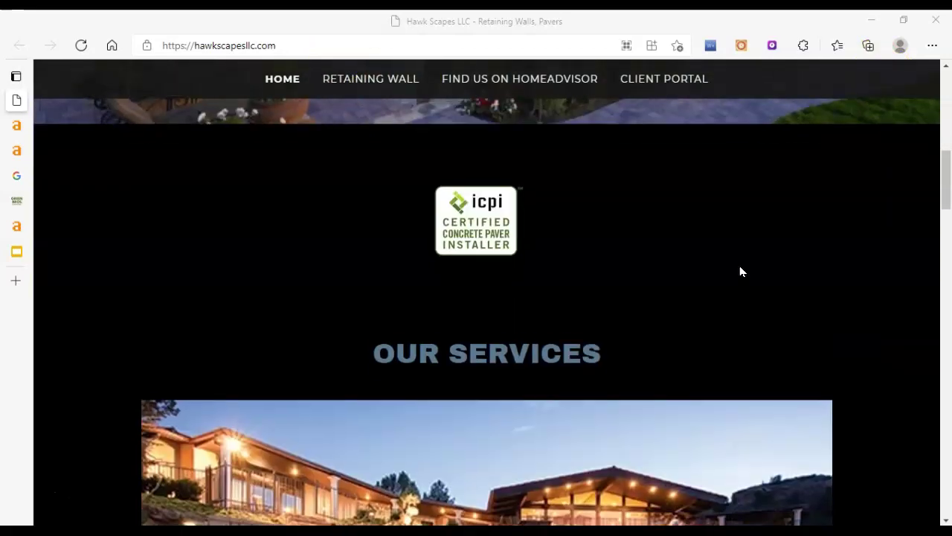
scroll(739, 271, "down", 4)
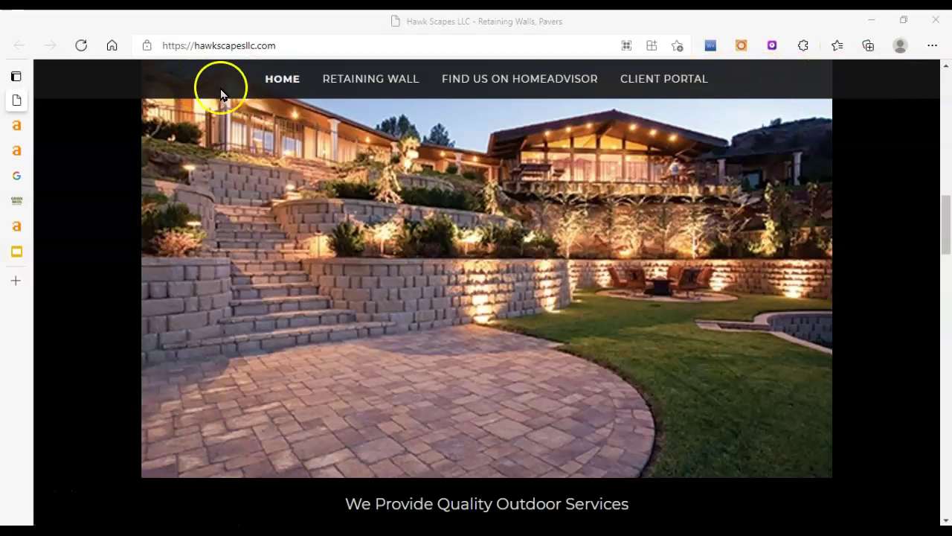
scroll(752, 362, "down", 4)
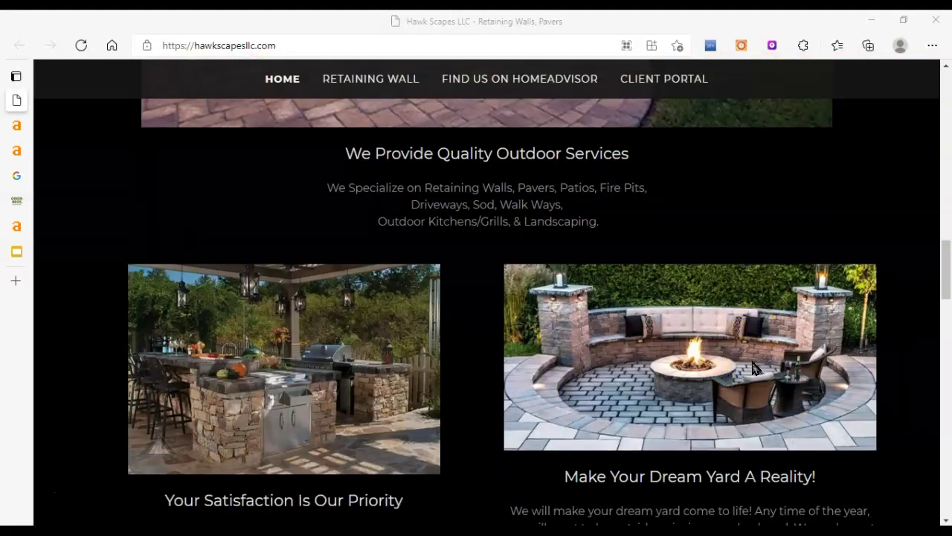
left_click(692, 344)
scroll(236, 343, "up", 2)
scroll(240, 349, "up", 3)
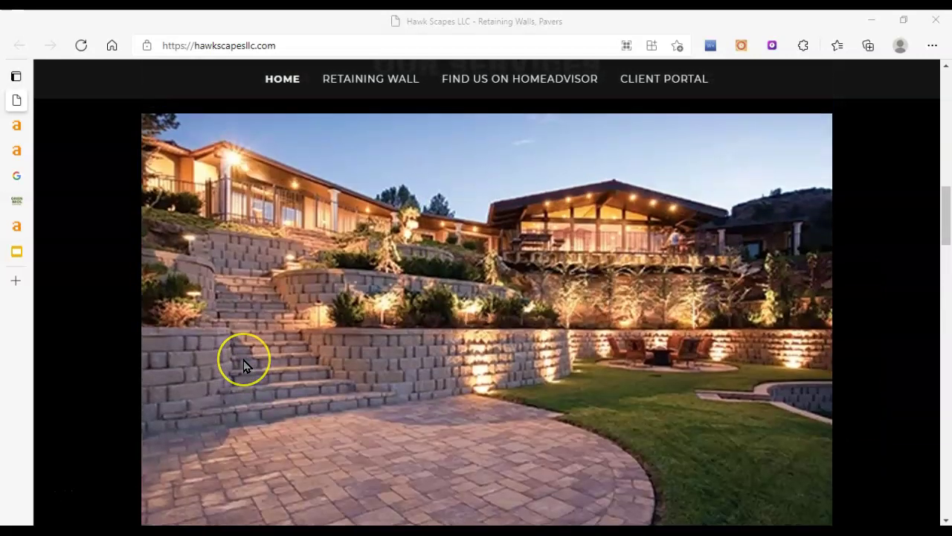
scroll(705, 330, "down", 1)
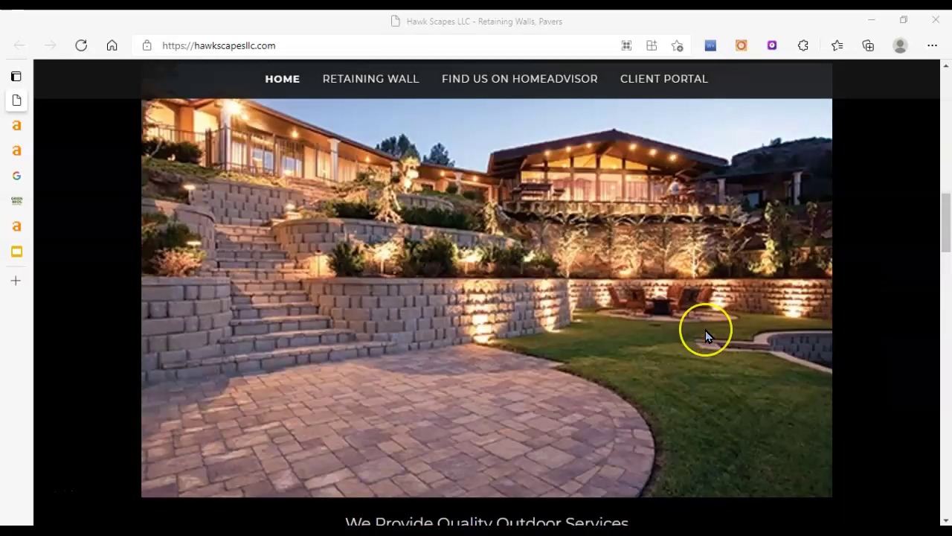
- Select all the text on the Hawk Scapes homepage
scroll(705, 330, "up", 6)
scroll(706, 336, "up", 3)
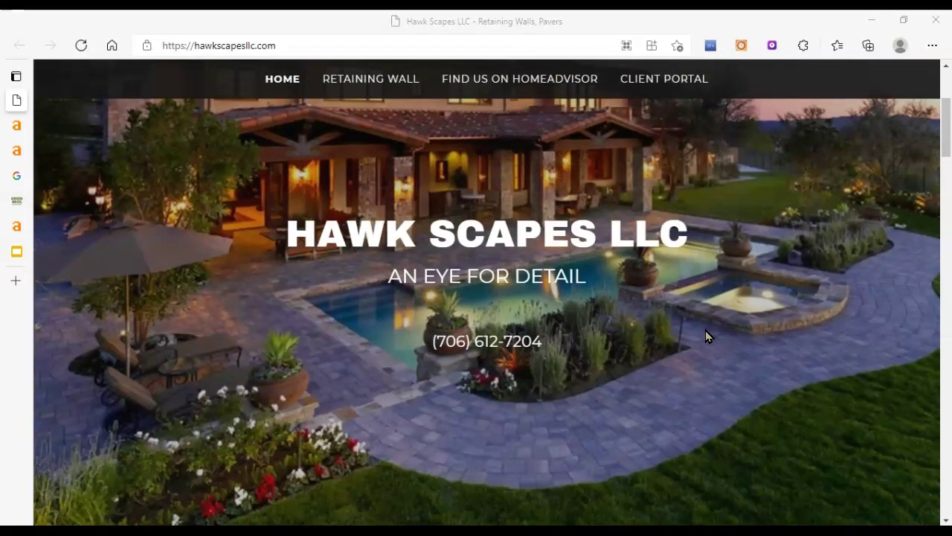
scroll(661, 397, "down", 12)
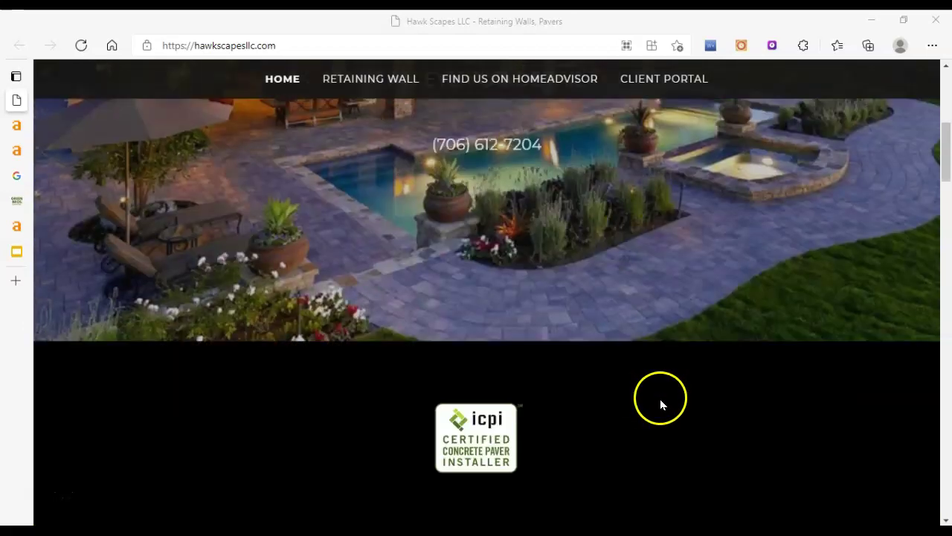
scroll(671, 404, "down", 1)
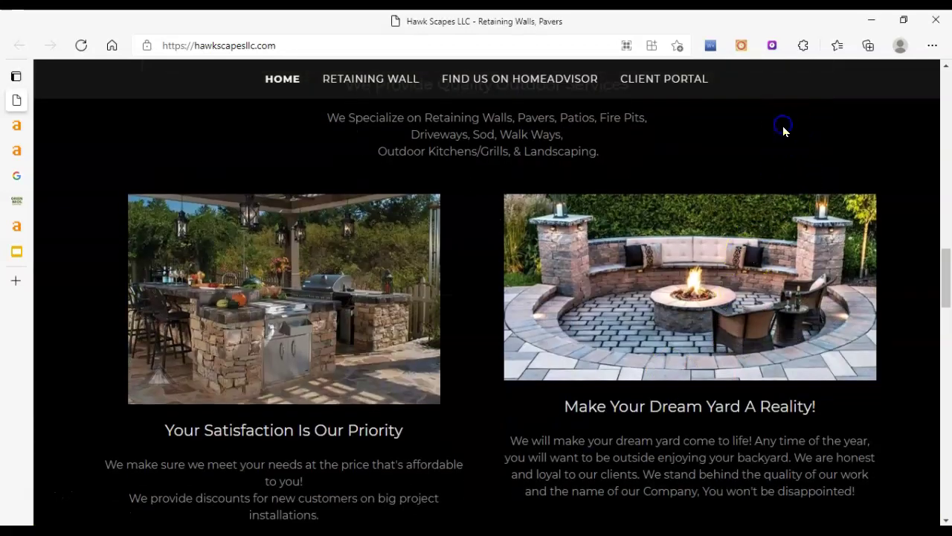
key("ctrl+a")
scroll(672, 315, "up", 9)
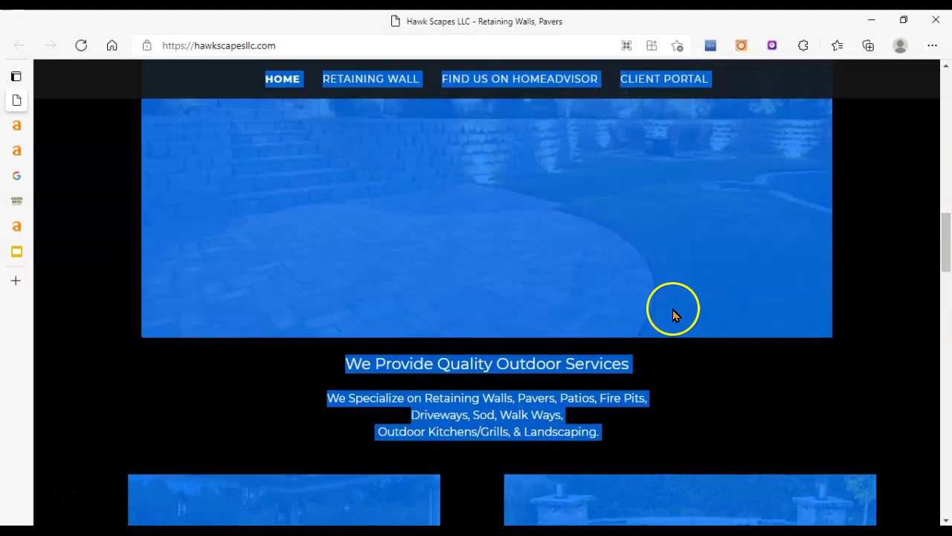
scroll(532, 402, "down", 4)
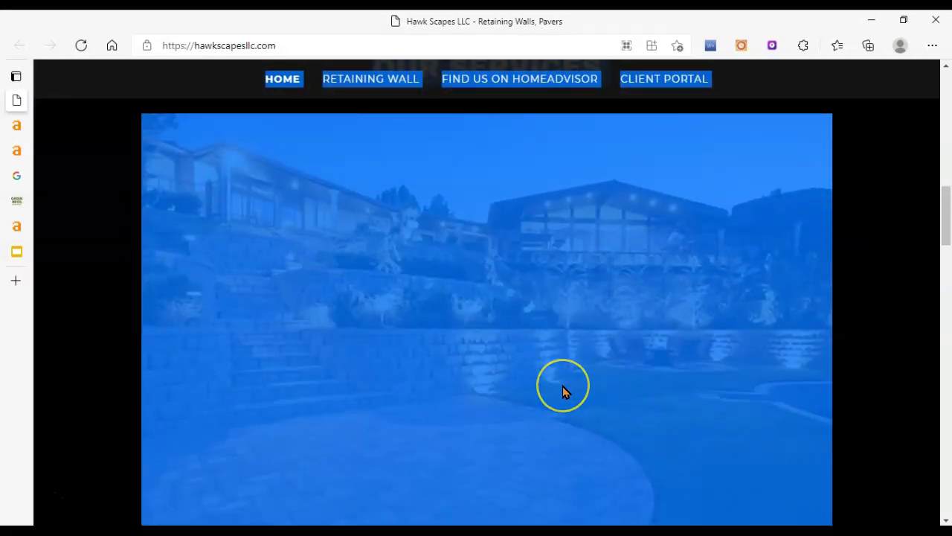
scroll(562, 386, "down", 4)
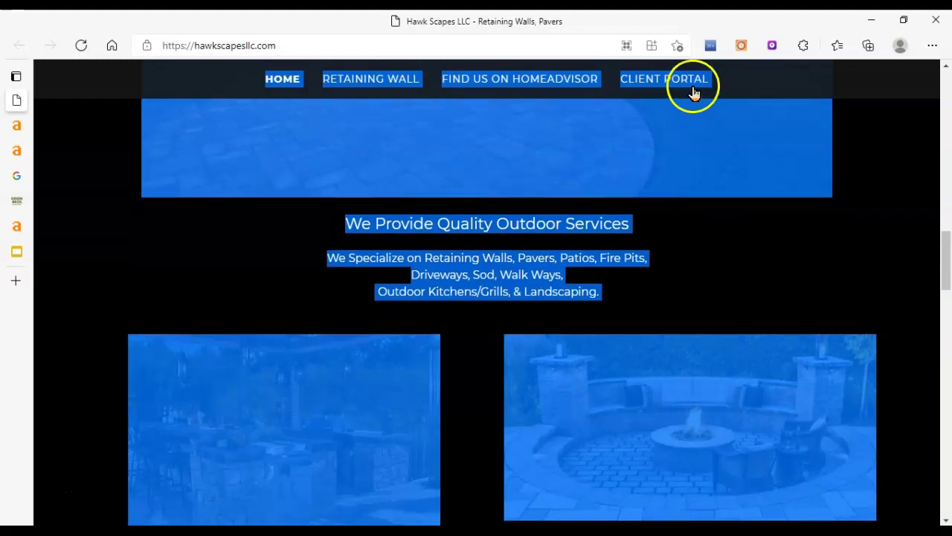
- Paste the homepage text into the Word counter extension, read the 155-word total, then close it
left_click(711, 45)
left_click(633, 121)
key("ctrl+v")
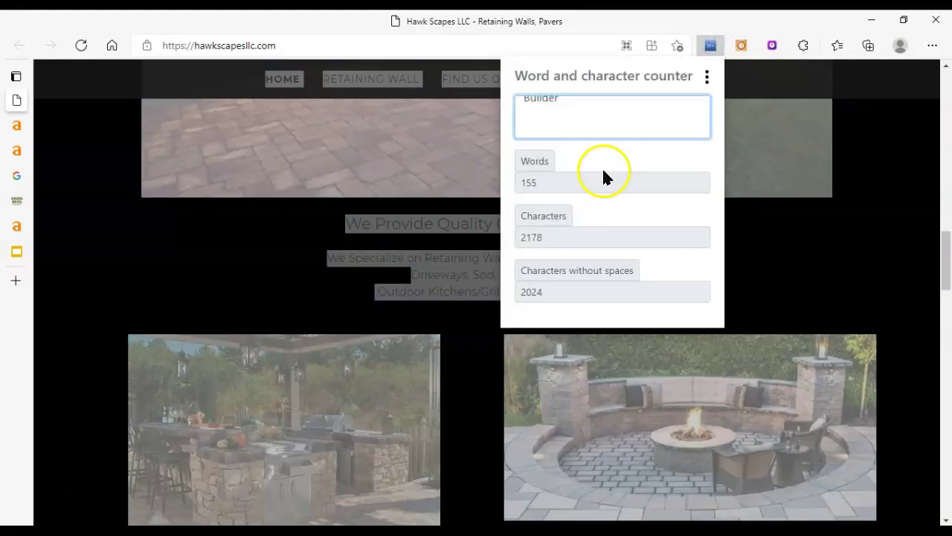
left_click(556, 187)
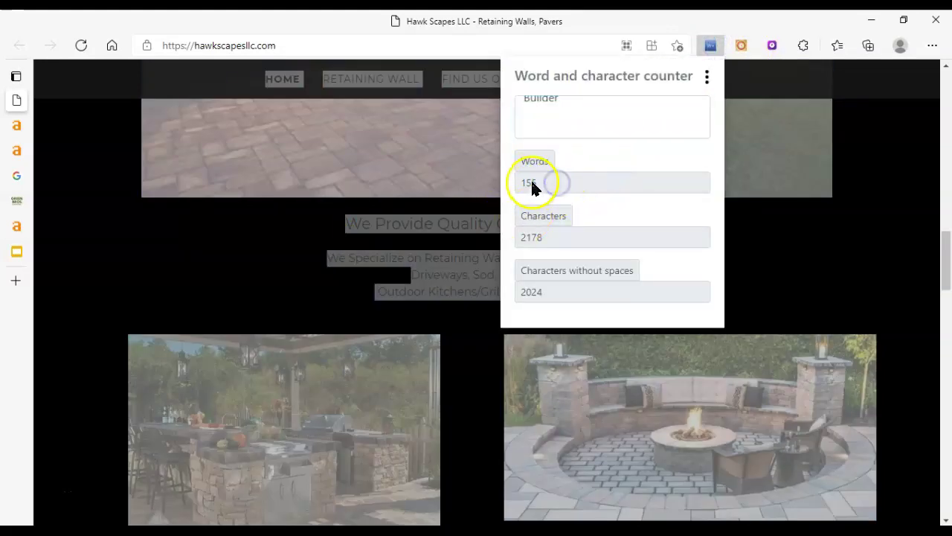
left_click(729, 220)
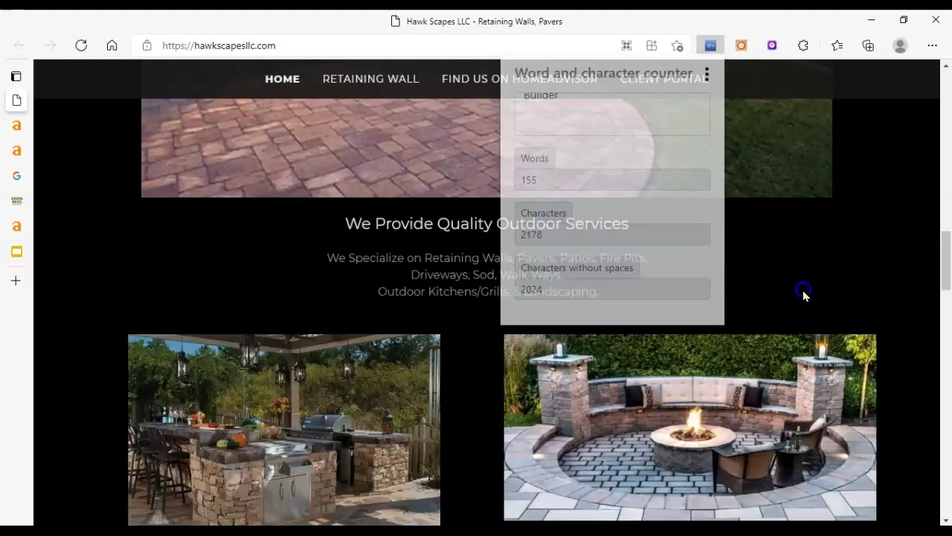
scroll(644, 340, "down", 3)
left_click(644, 340)
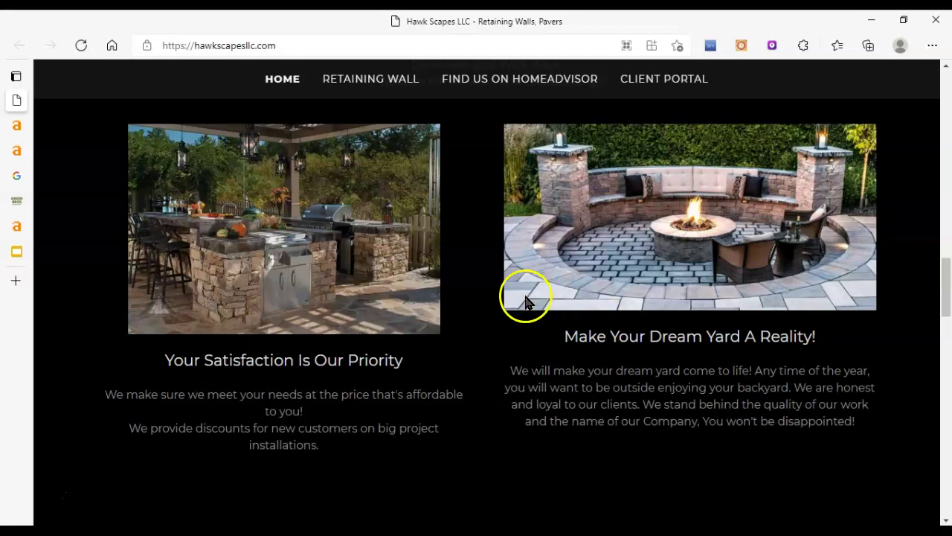
- Scroll up the homepage and back down to the Our Services retaining-wall photo
scroll(525, 298, "up", 1)
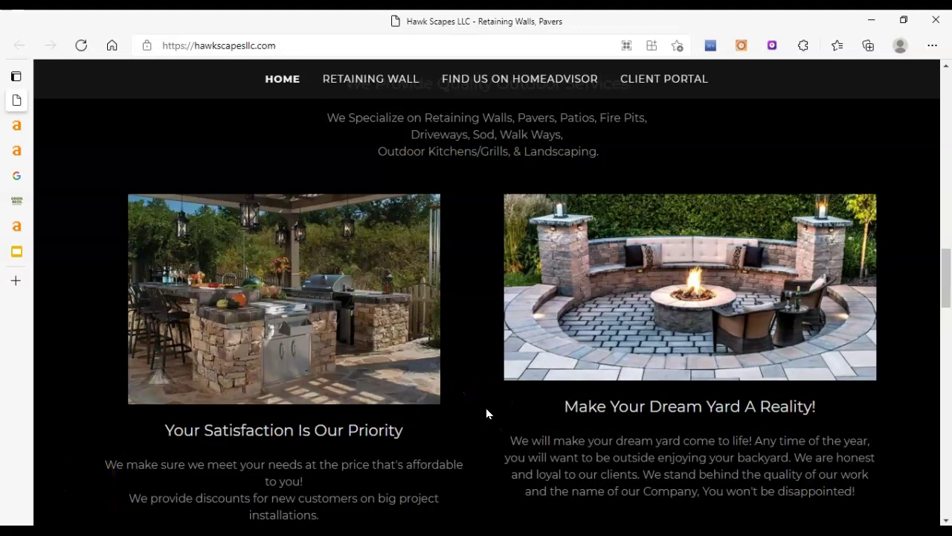
scroll(486, 408, "up", 6)
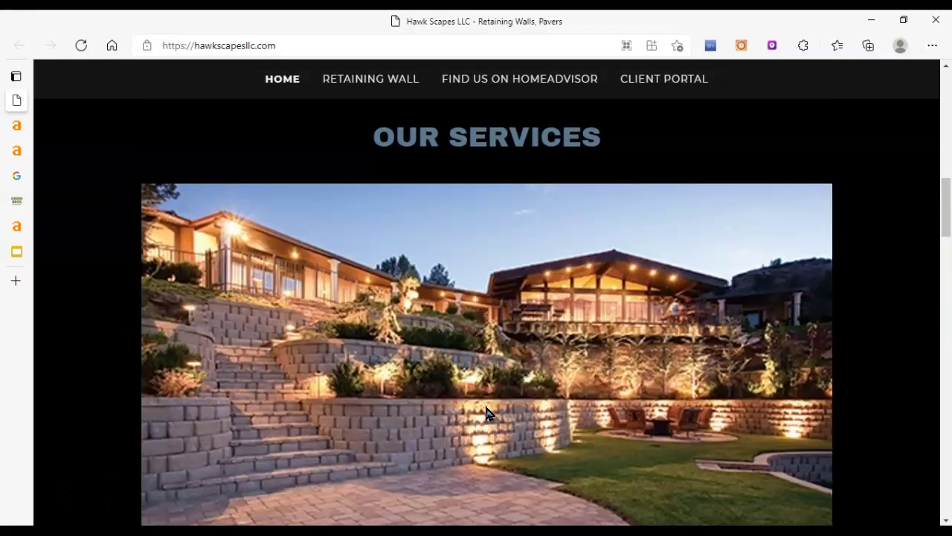
scroll(485, 408, "up", 10)
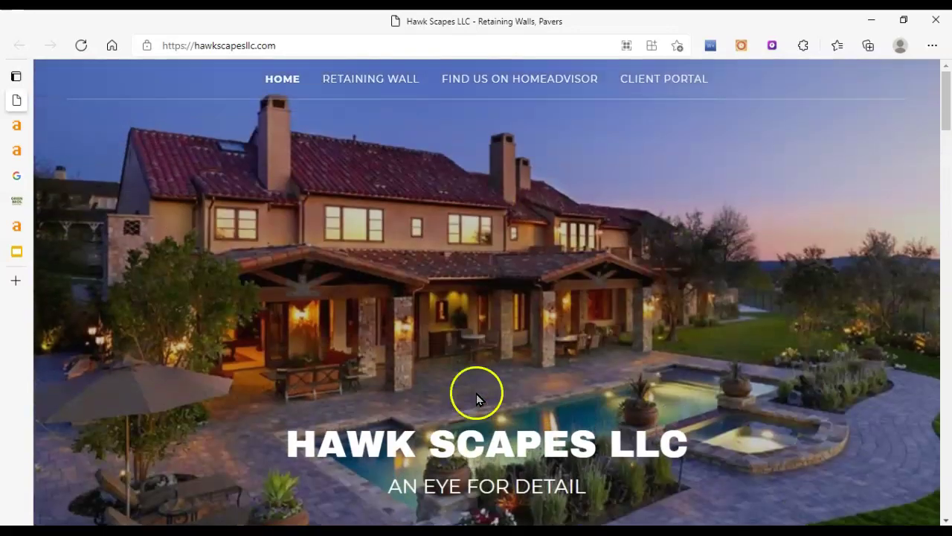
scroll(476, 282, "down", 10)
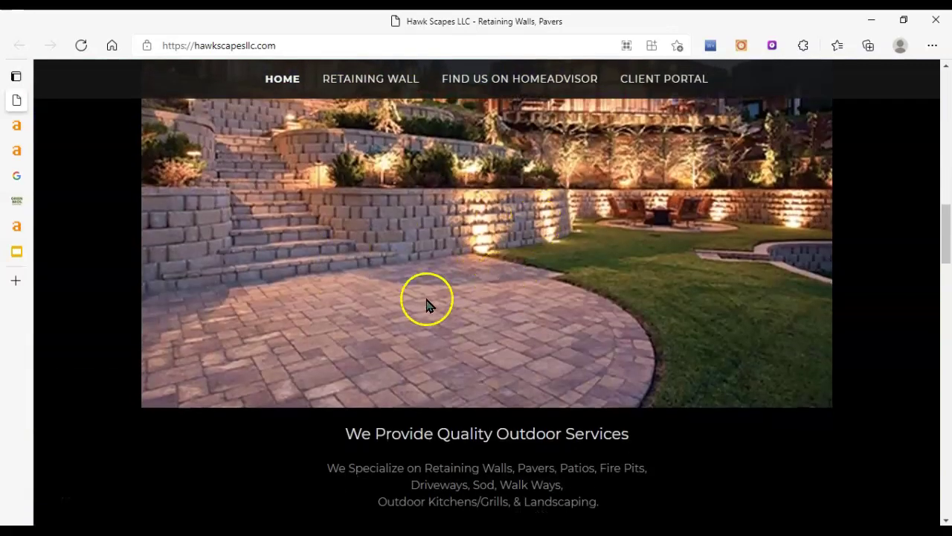
scroll(476, 283, "up", 1)
right_click(450, 298)
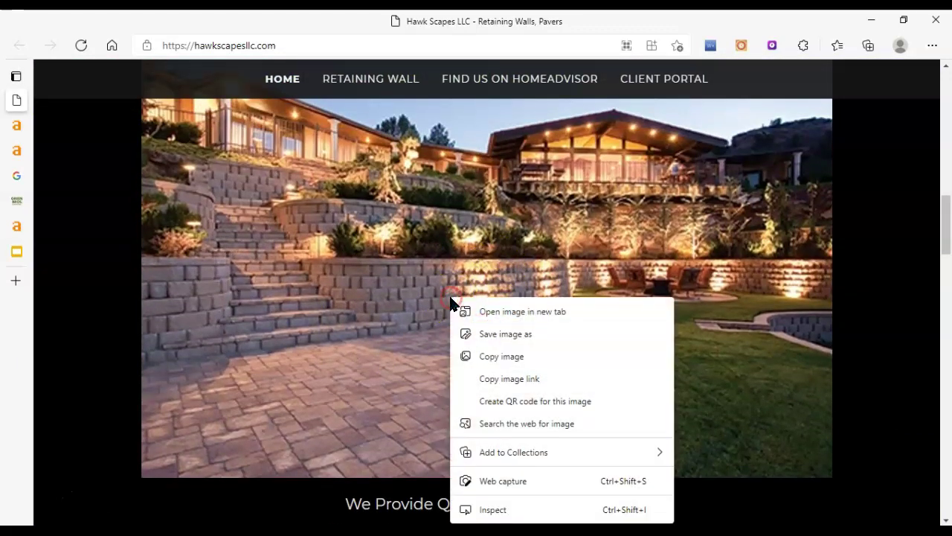
left_click(506, 333)
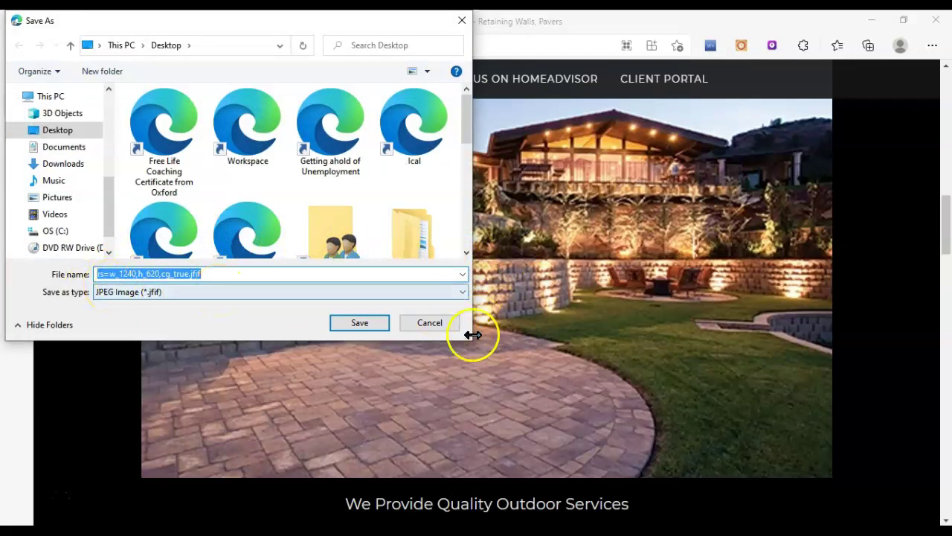
left_click(410, 325)
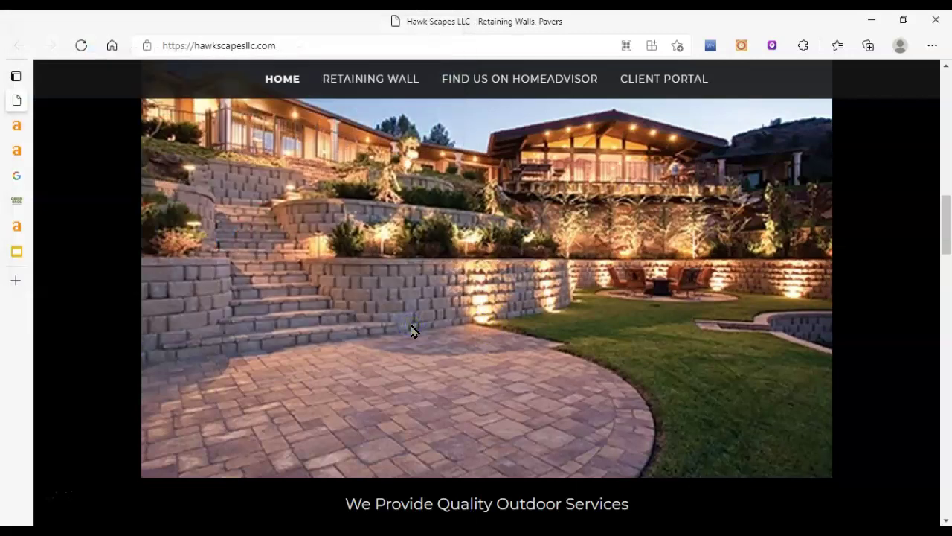
scroll(413, 331, "down", 1)
scroll(414, 331, "down", 1)
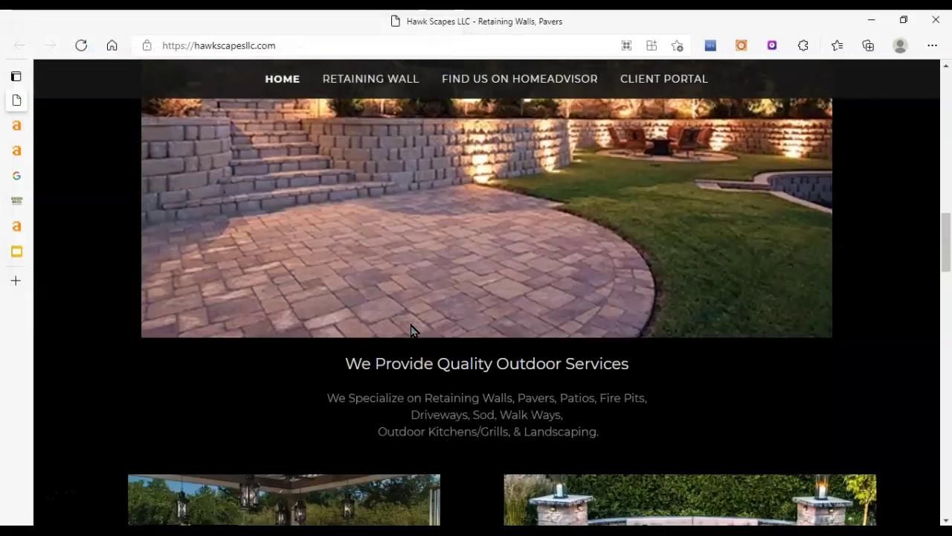
scroll(413, 331, "up", 2)
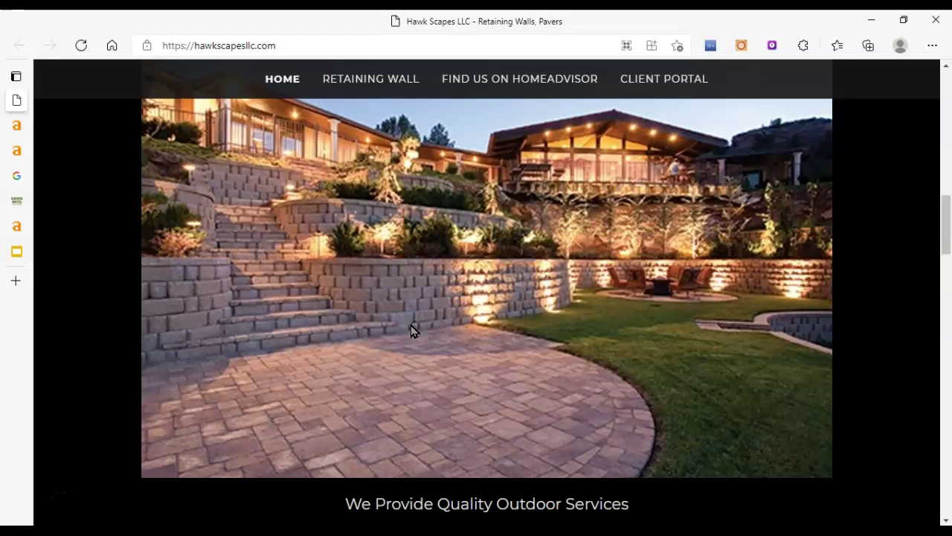
- Switch to the Ahrefs overview of hawkscapesllc.com showing DR 8, UR 15 and 19 backlinks
left_click(383, 360)
mouse_move(22, 124)
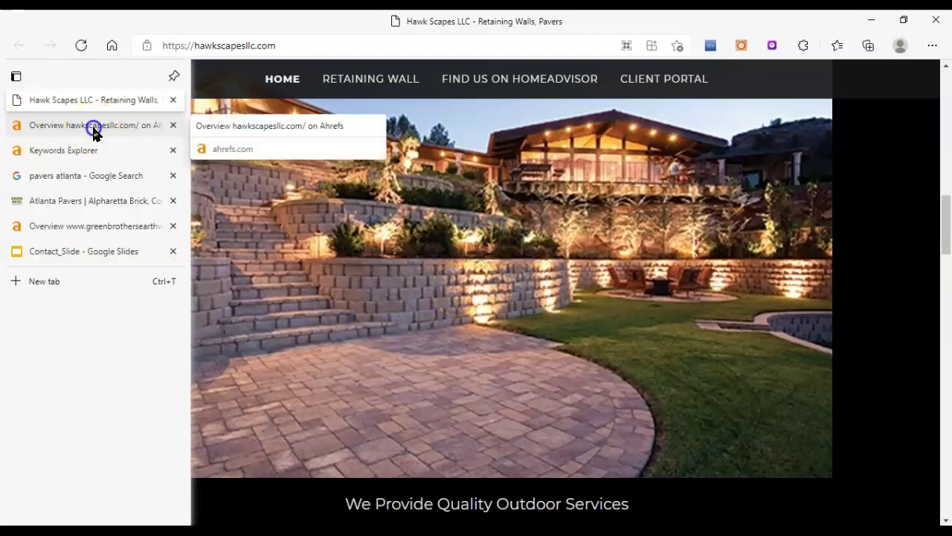
left_click(94, 127)
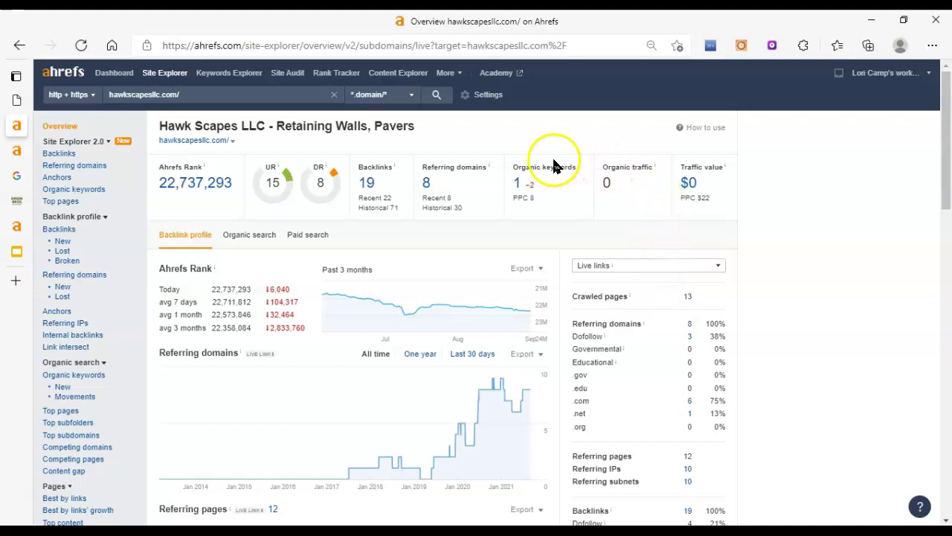
left_click_drag(498, 168, 683, 200)
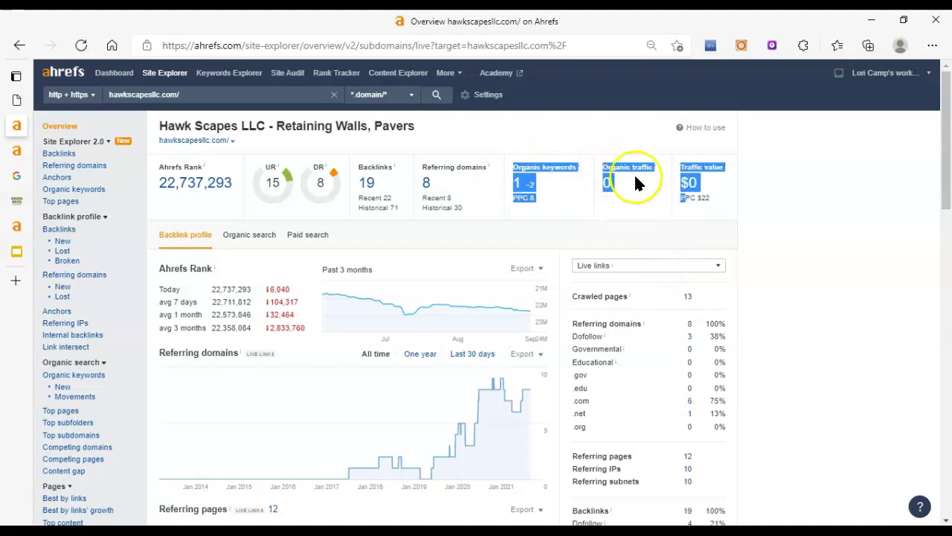
left_click(846, 204)
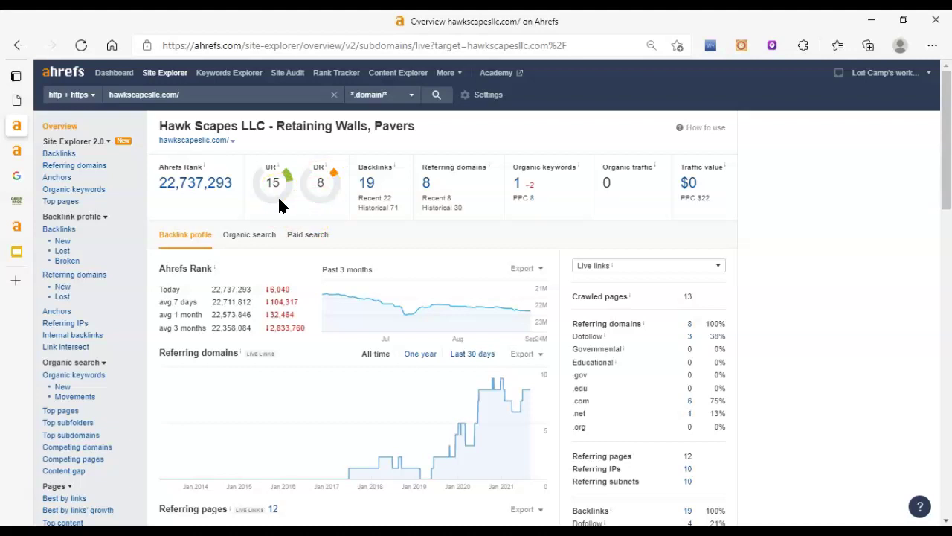
left_click_drag(250, 154, 290, 199)
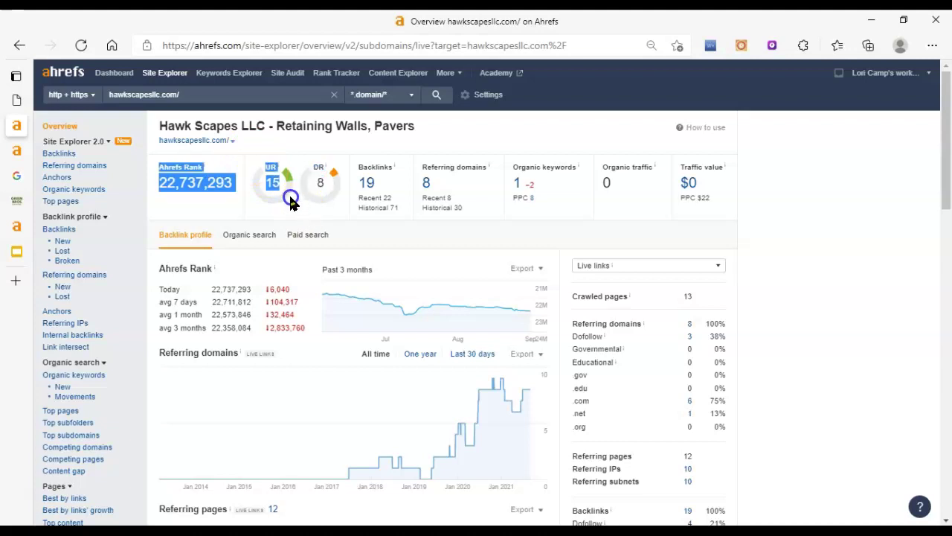
left_click(119, 94)
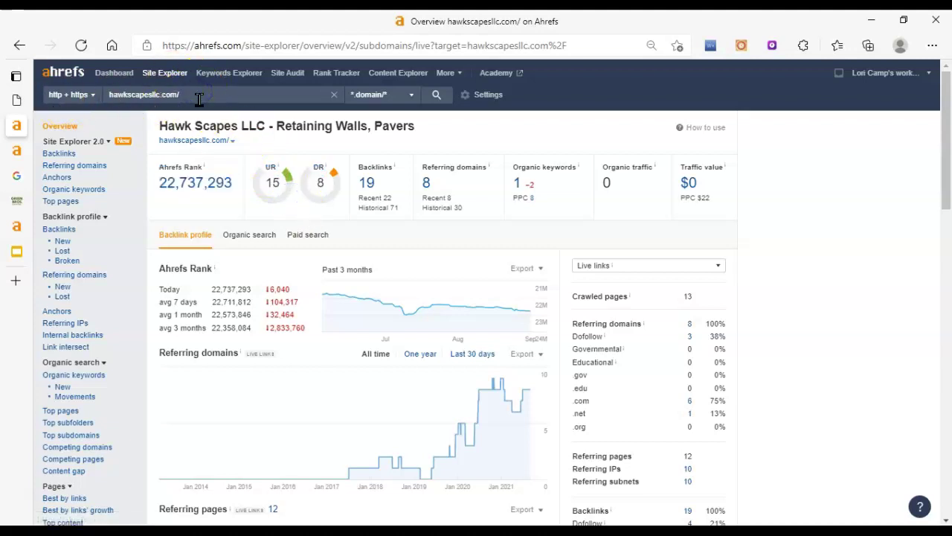
left_click_drag(311, 163, 331, 204)
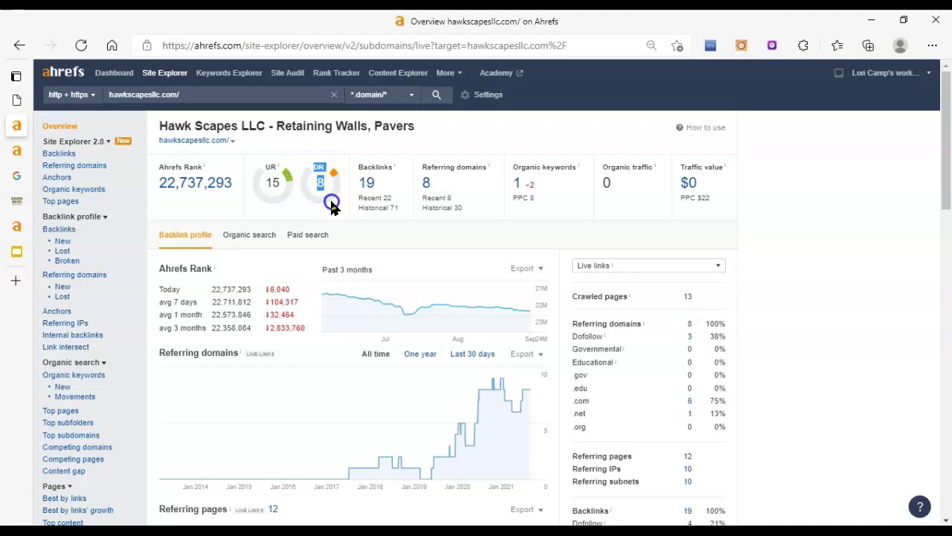
left_click(334, 207)
- Highlight the backlink history and the 8 referring domains count
left_click_drag(451, 185, 351, 205)
left_click(436, 237)
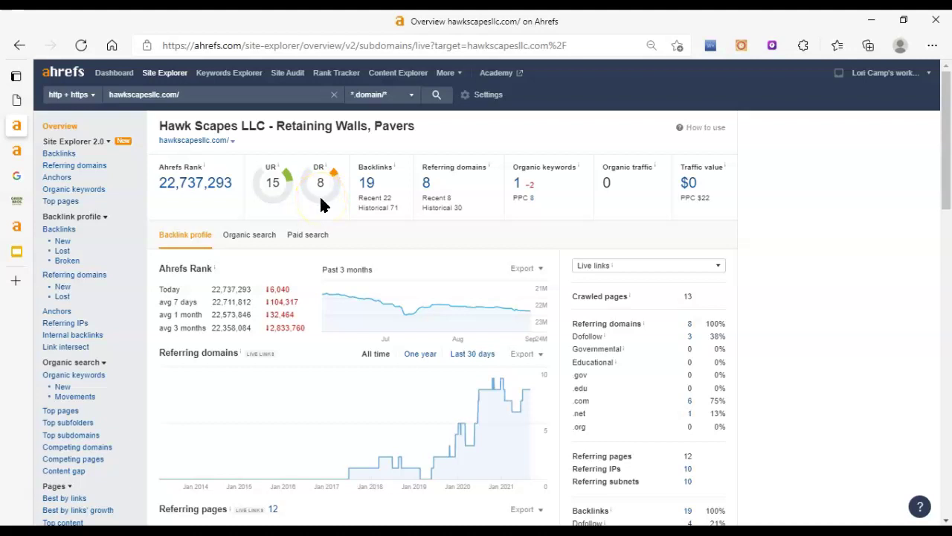
left_click_drag(451, 206, 439, 197)
- Highlight the DR score of 8, then switch to the 764-keyword Keywords Explorer list
left_click_drag(313, 169, 328, 216)
left_click(325, 197)
left_click_drag(327, 201, 298, 200)
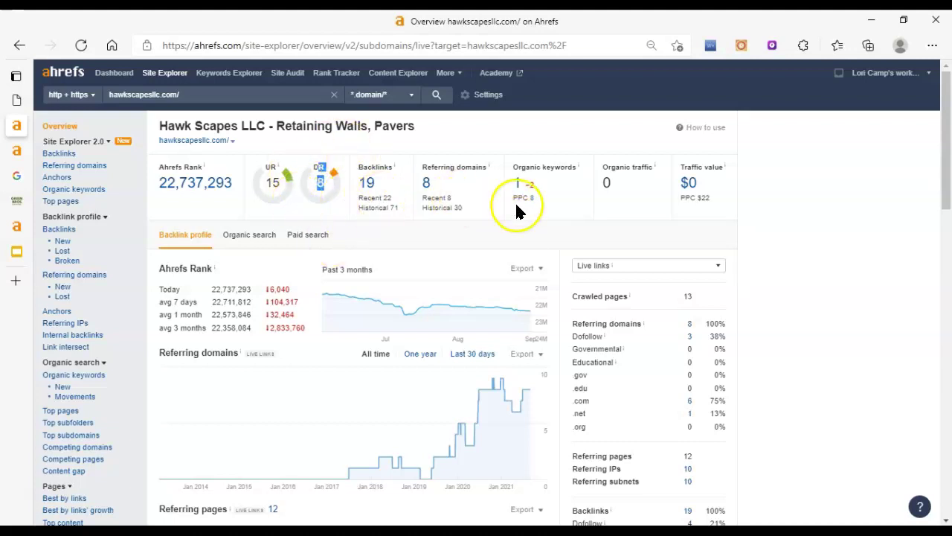
left_click(554, 216)
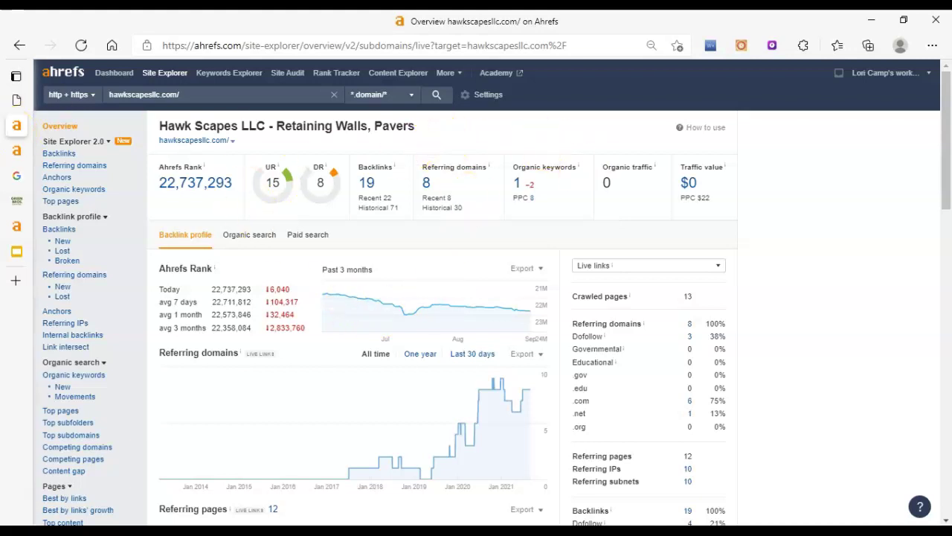
left_click(30, 150)
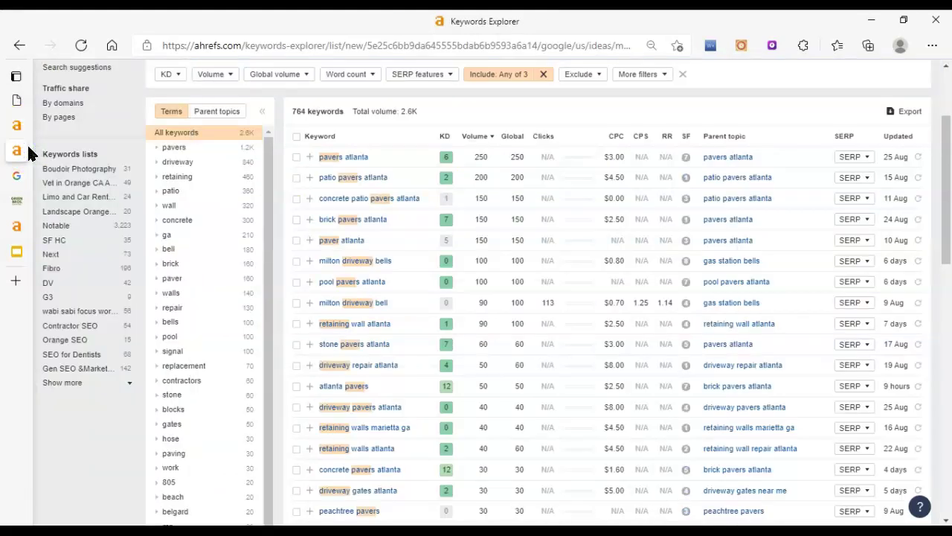
scroll(420, 282, "up", 2)
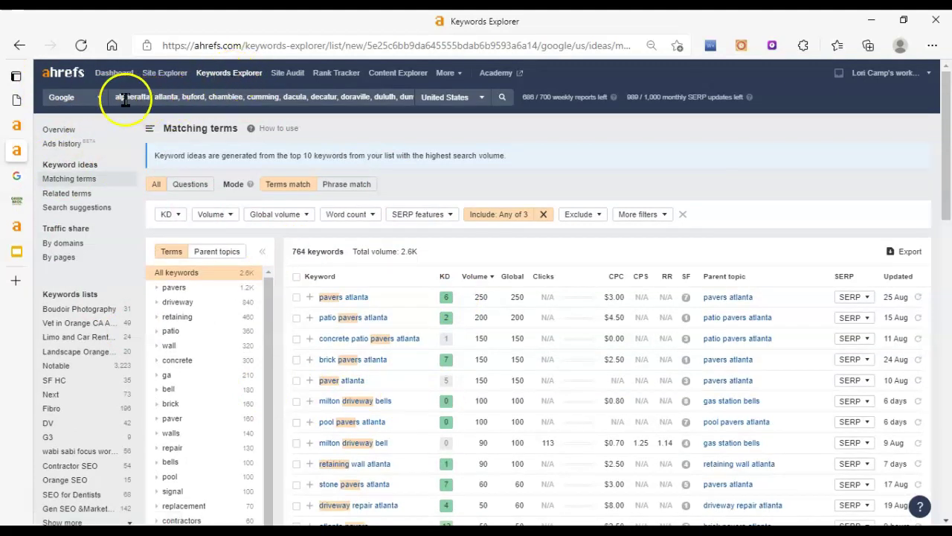
left_click_drag(117, 100, 446, 123)
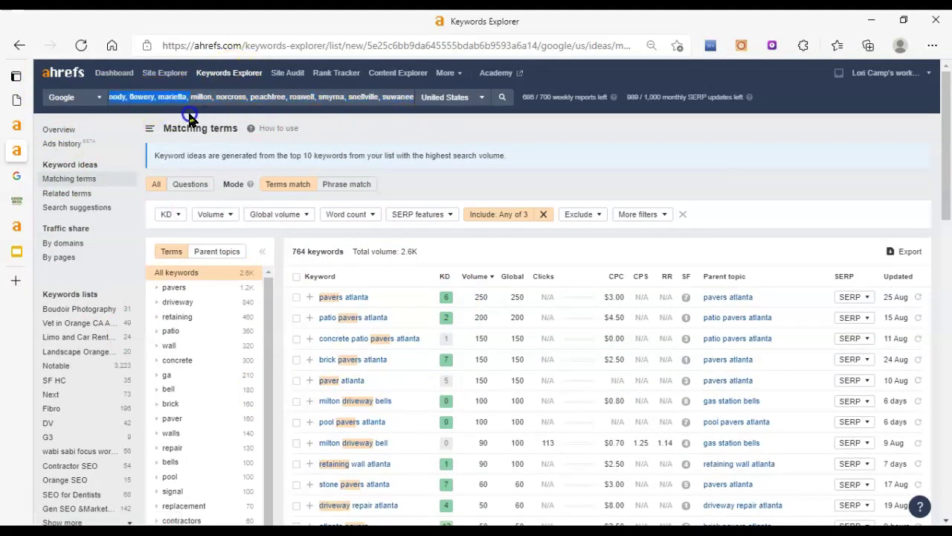
left_click(353, 113)
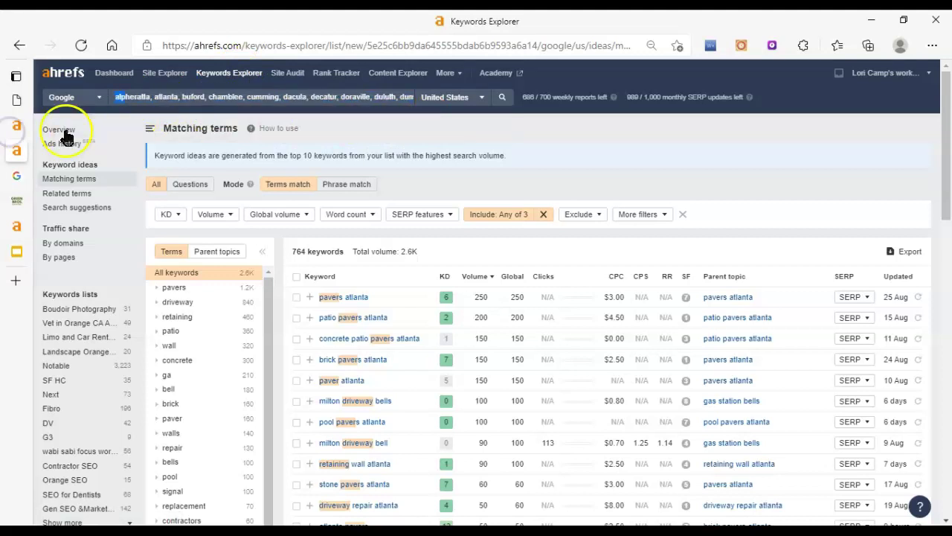
left_click(636, 150)
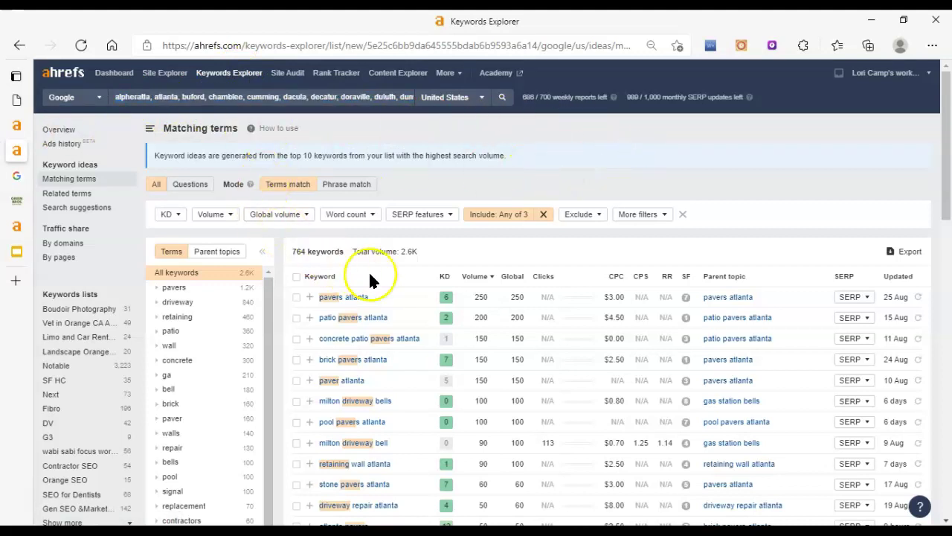
scroll(372, 276, "down", 1)
left_click(512, 144)
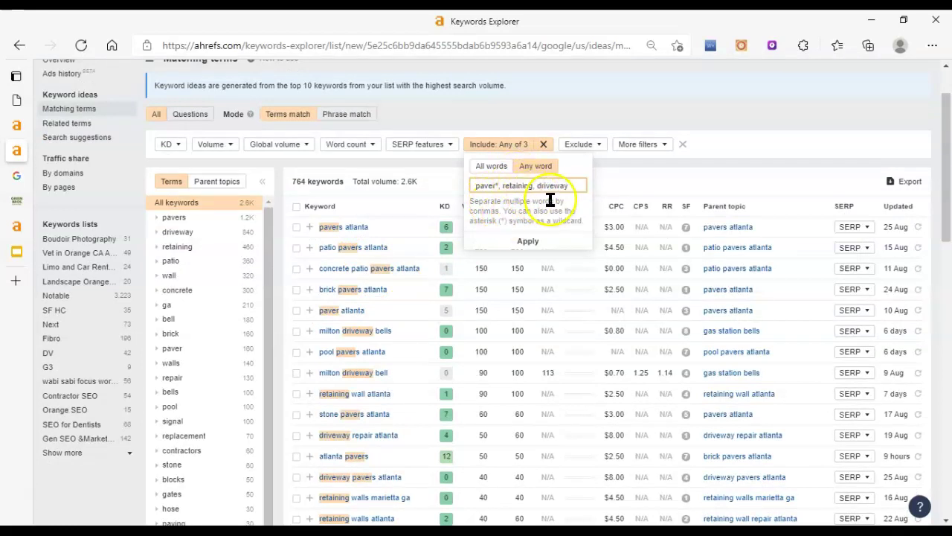
left_click(635, 170)
scroll(576, 223, "down", 1)
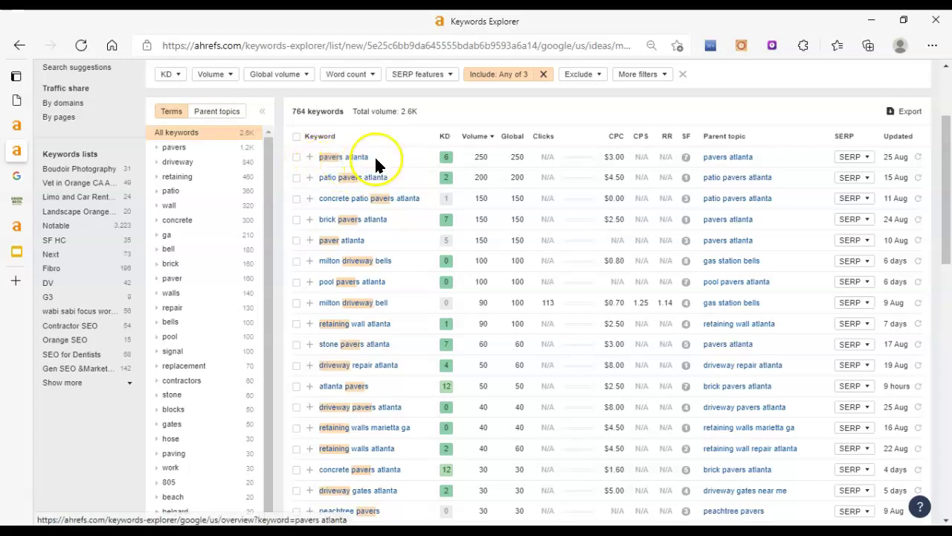
- Point out the 250 monthly volume and KD 6 for 'pavers atlanta'
left_click(359, 159)
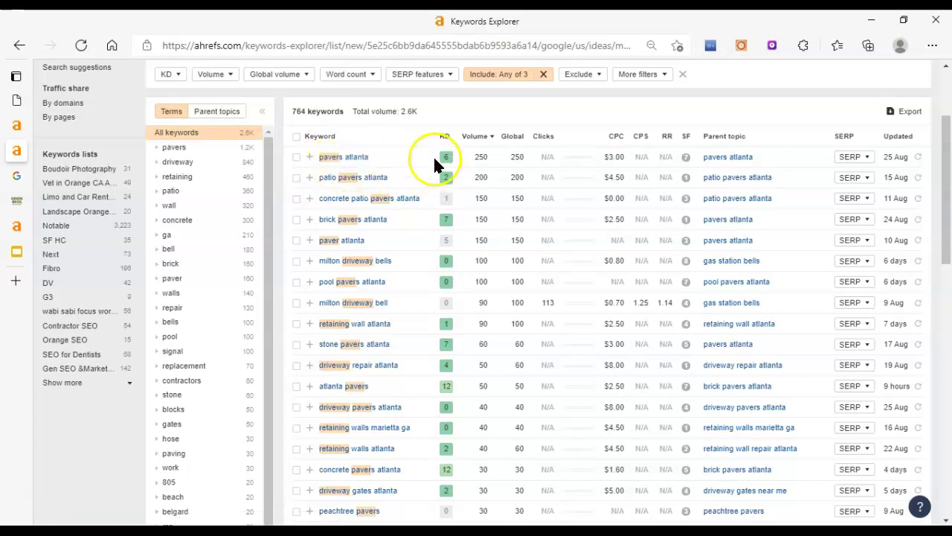
left_click_drag(473, 156, 494, 161)
left_click(495, 162)
left_click(388, 161)
left_click(446, 157)
left_click(458, 158)
- Highlight the header and first keyword row, then scroll and mark its KD of 6
triple_click(446, 157)
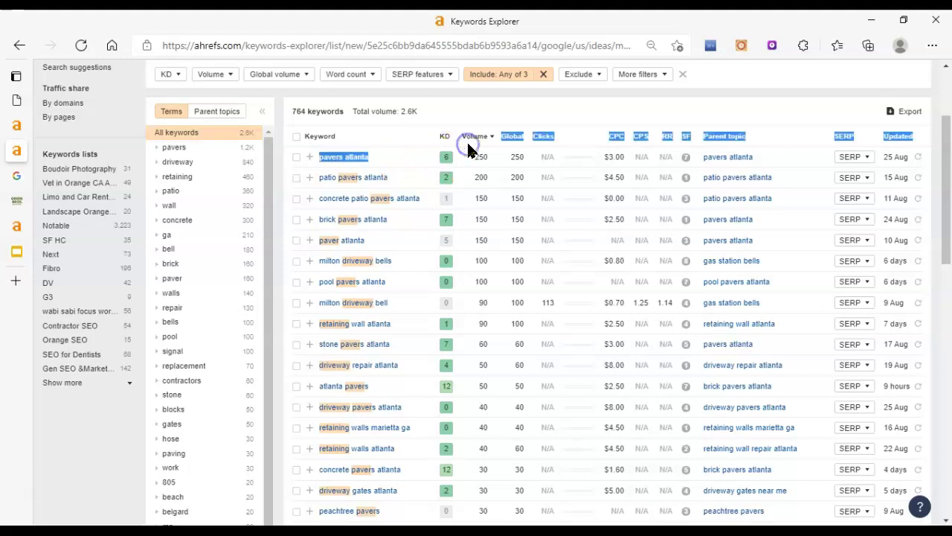
left_click(457, 156)
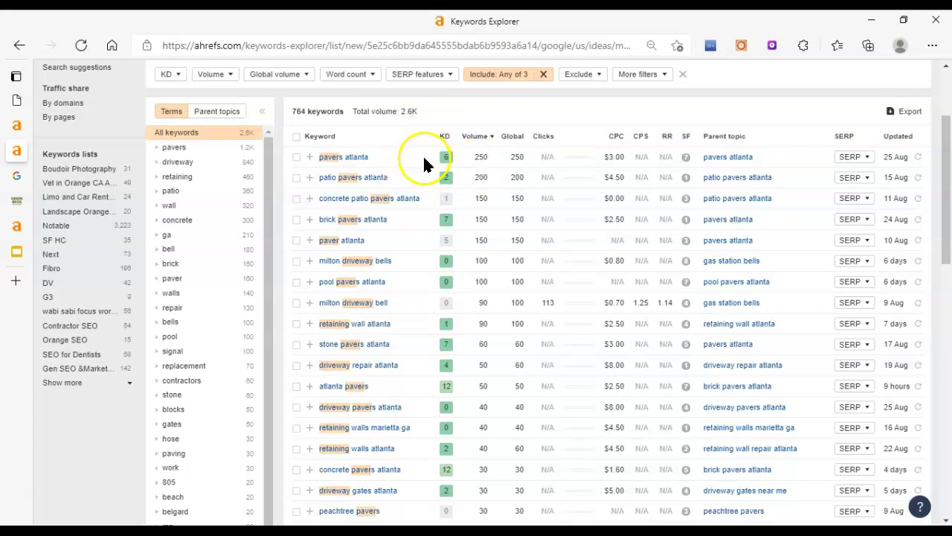
scroll(454, 369, "down", 1)
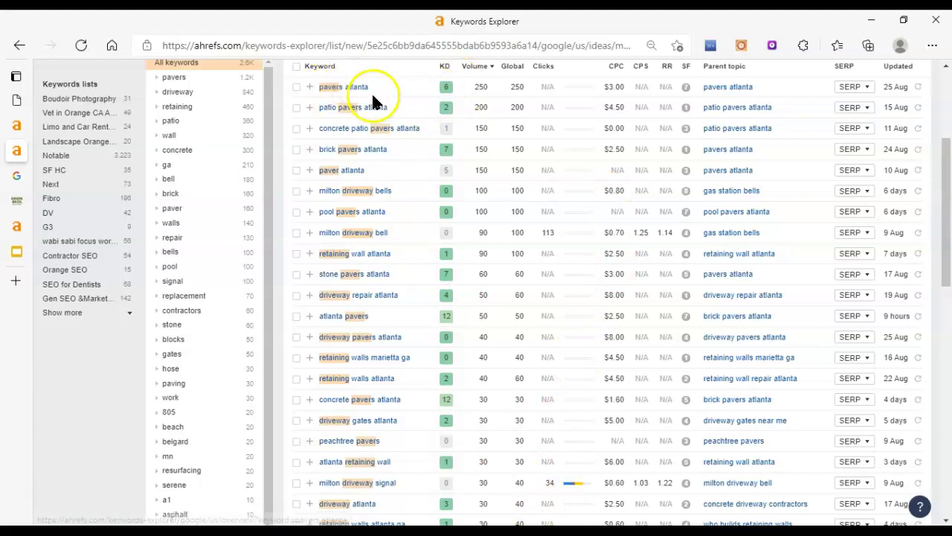
left_click_drag(434, 84, 464, 95)
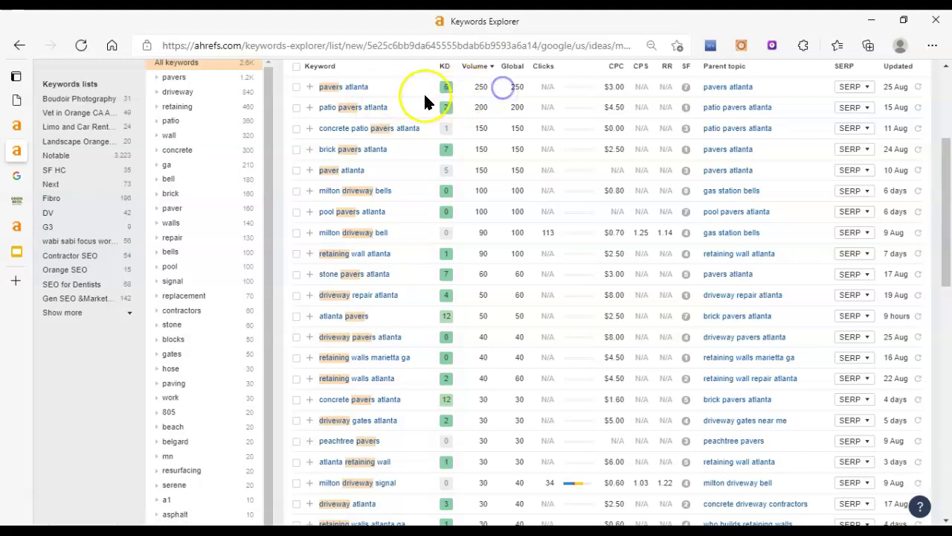
left_click(456, 148)
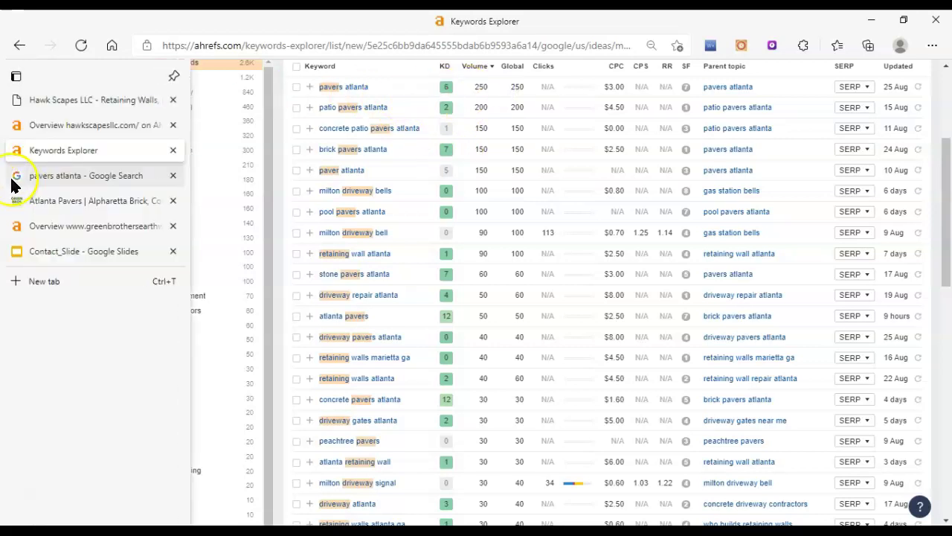
- Switch to the 'pavers atlanta' Google results and scroll down to the local map pack
left_click(28, 181)
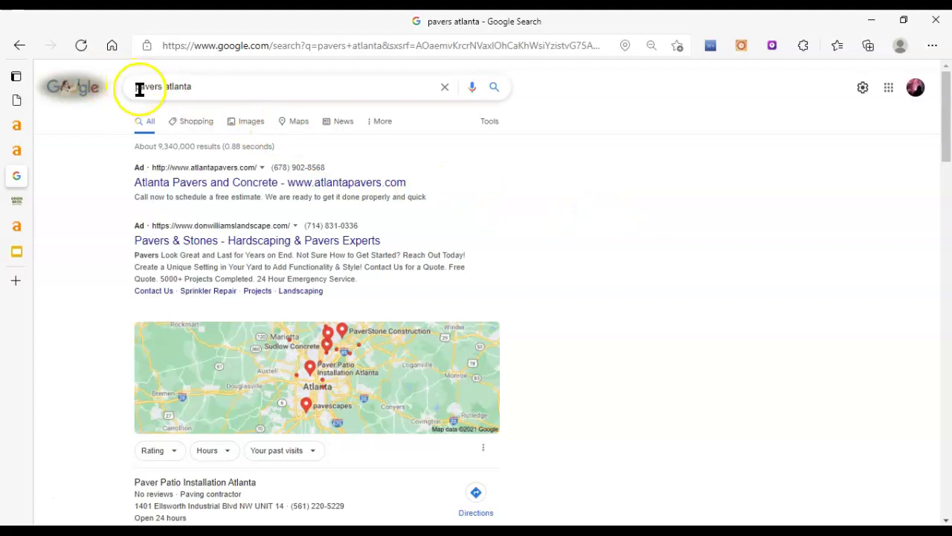
left_click(230, 87)
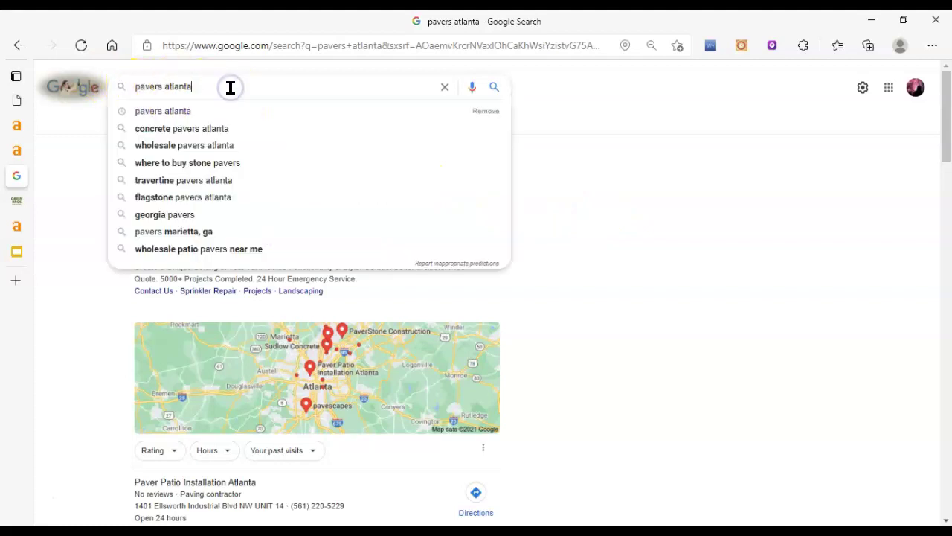
left_click(636, 309)
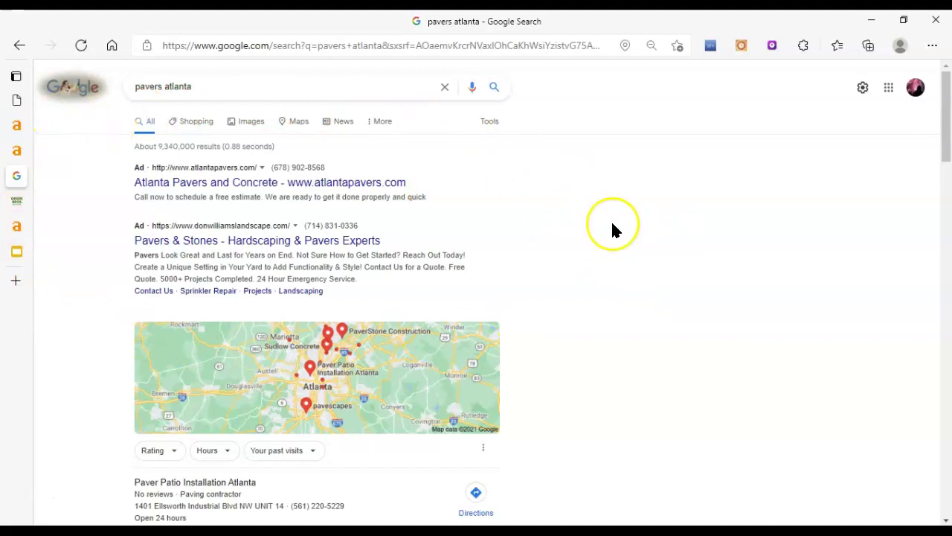
scroll(612, 228, "down", 2)
scroll(611, 219, "down", 1)
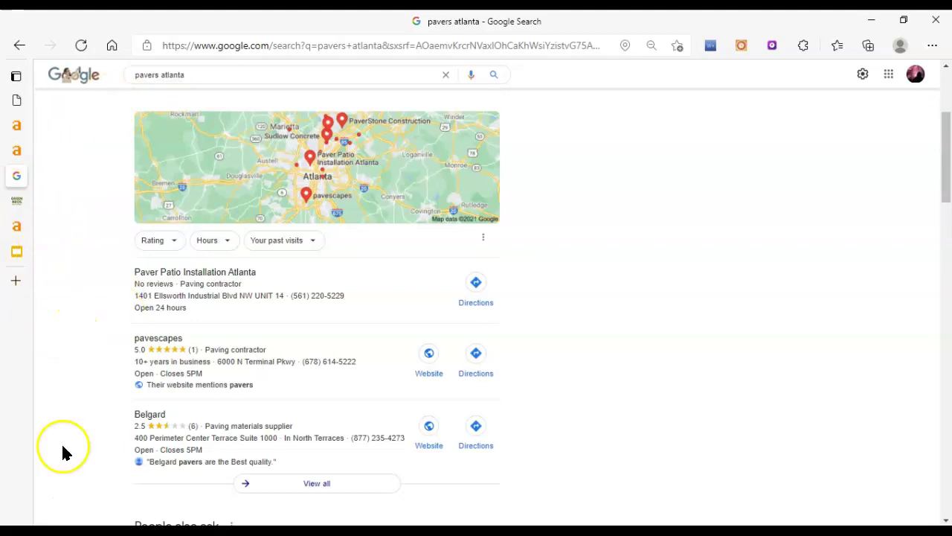
left_click(28, 498)
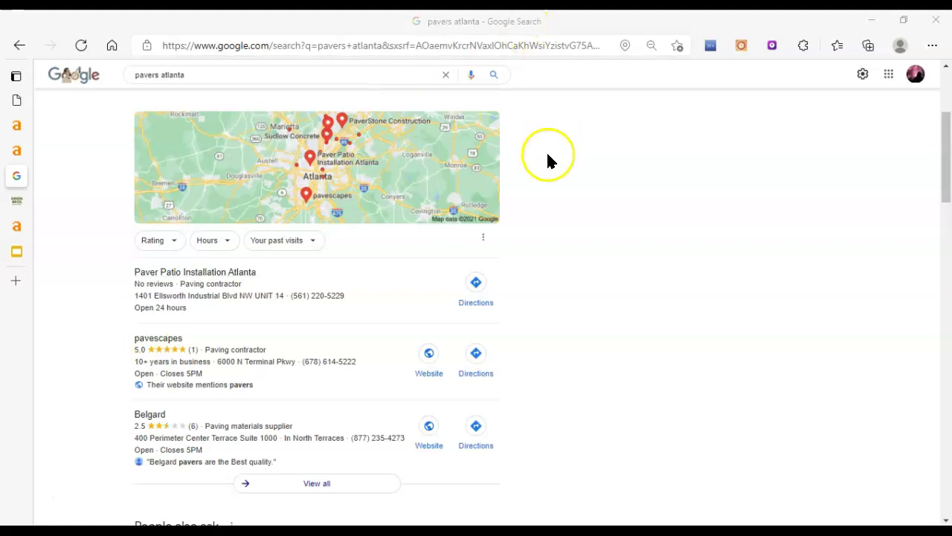
left_click_drag(535, 119, 589, 437)
left_click(592, 435)
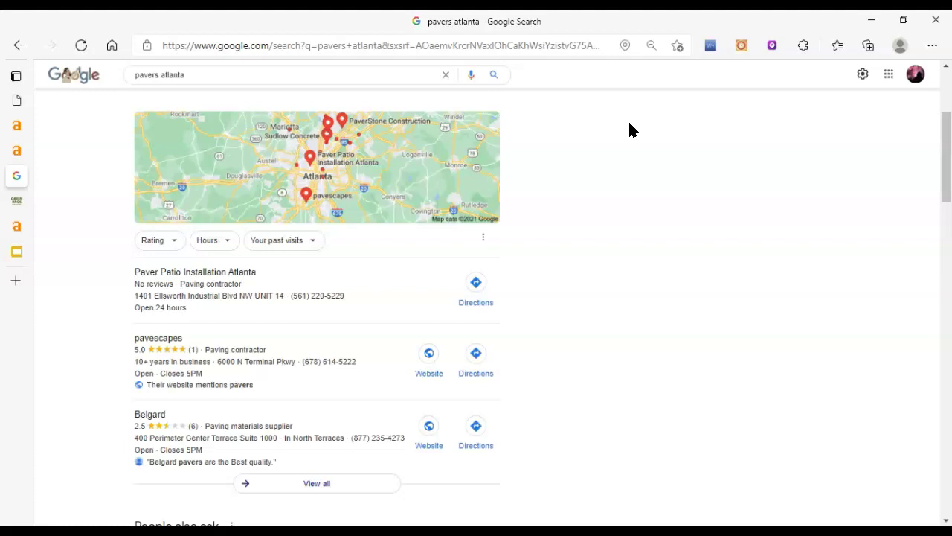
- Highlight the local listings from Paver Patio Installation Atlanta to Belgard
left_click(625, 160)
left_click(633, 378)
left_click_drag(660, 407, 602, 457)
left_click(614, 421)
- Scroll past People also ask and highlight the first organic result from greenbrothersearthworks.com
scroll(555, 282, "down", 2)
scroll(565, 395, "up", 3)
scroll(536, 447, "down", 3)
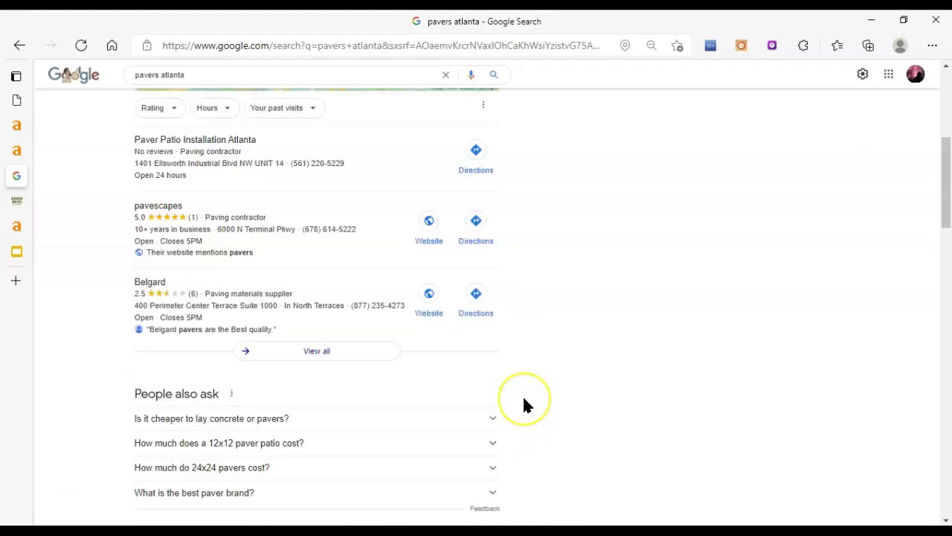
scroll(523, 406, "down", 2)
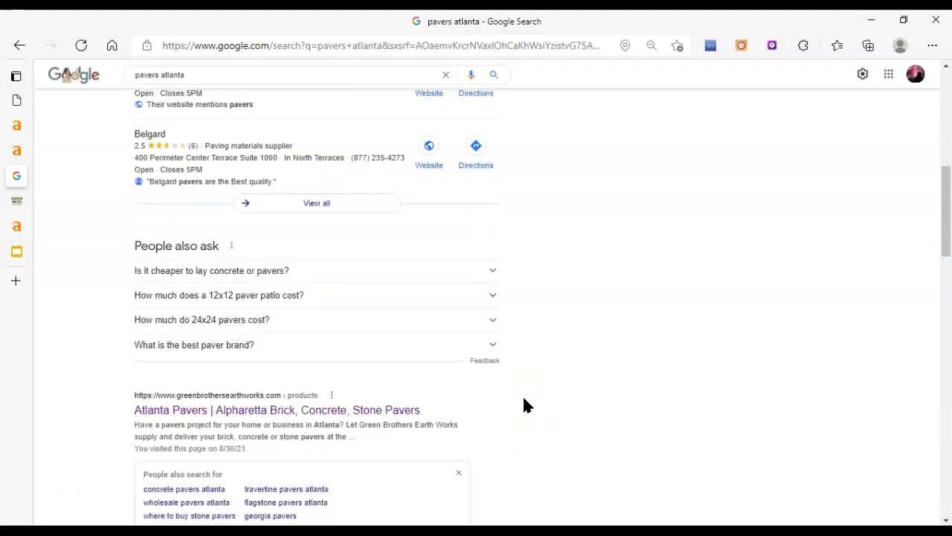
scroll(559, 340, "down", 2)
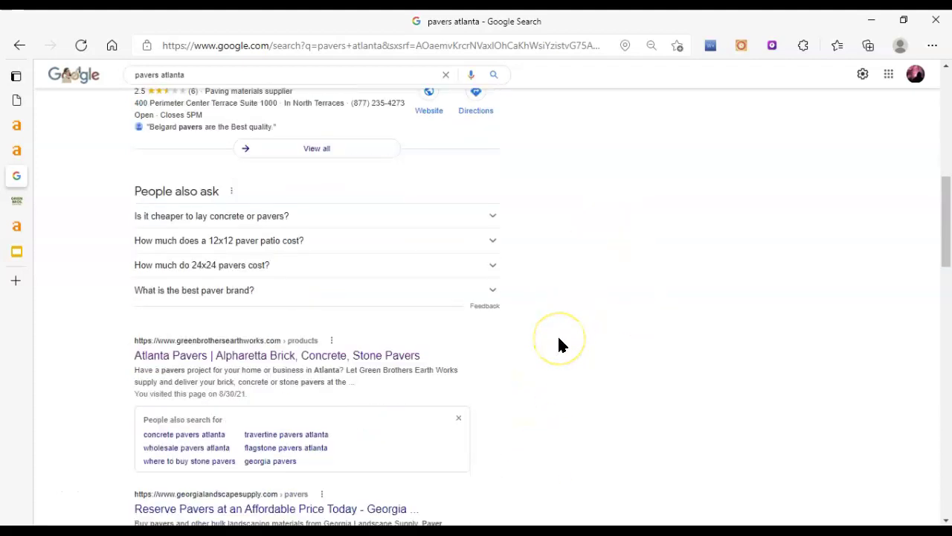
scroll(57, 238, "down", 1)
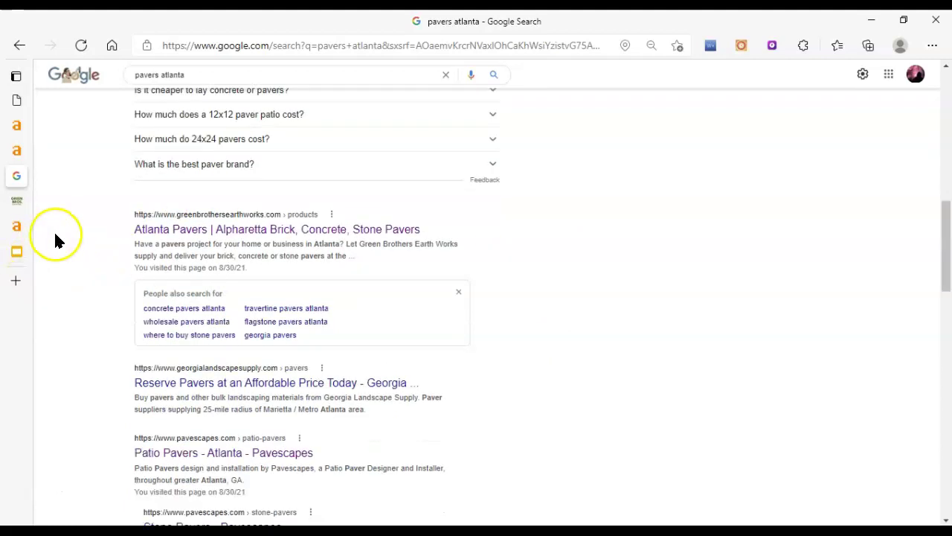
left_click_drag(83, 169, 633, 230)
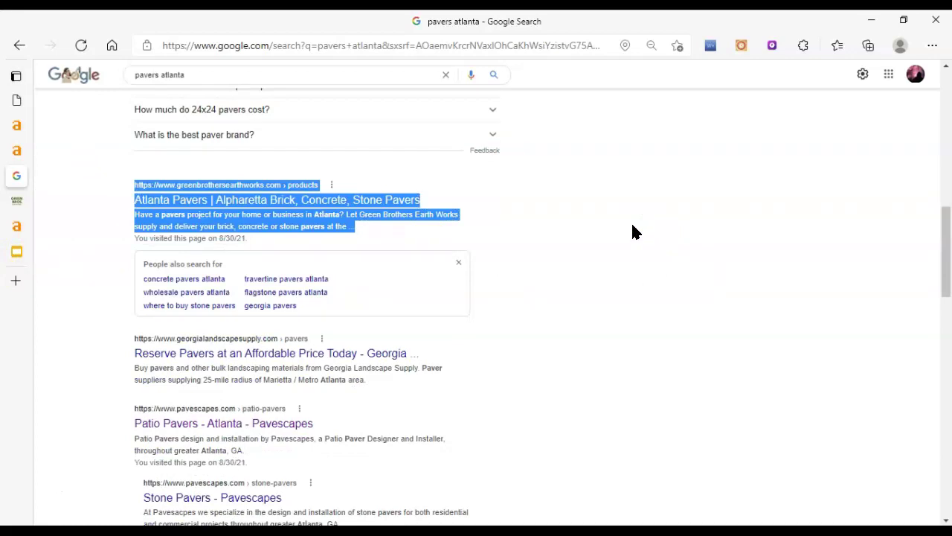
scroll(632, 230, "up", 1)
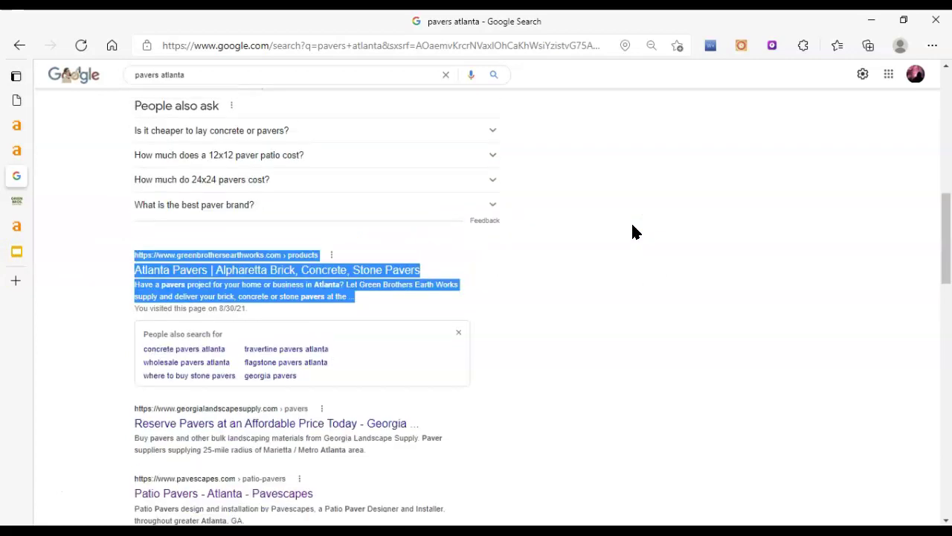
left_click(634, 287)
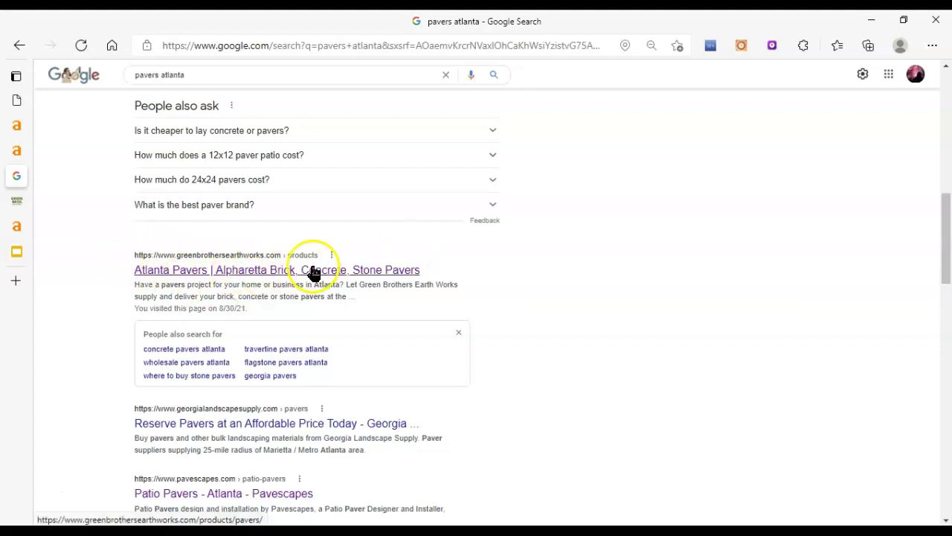
- Switch to the competitor's Atlanta Pavers page and scroll down it
mouse_move(9, 202)
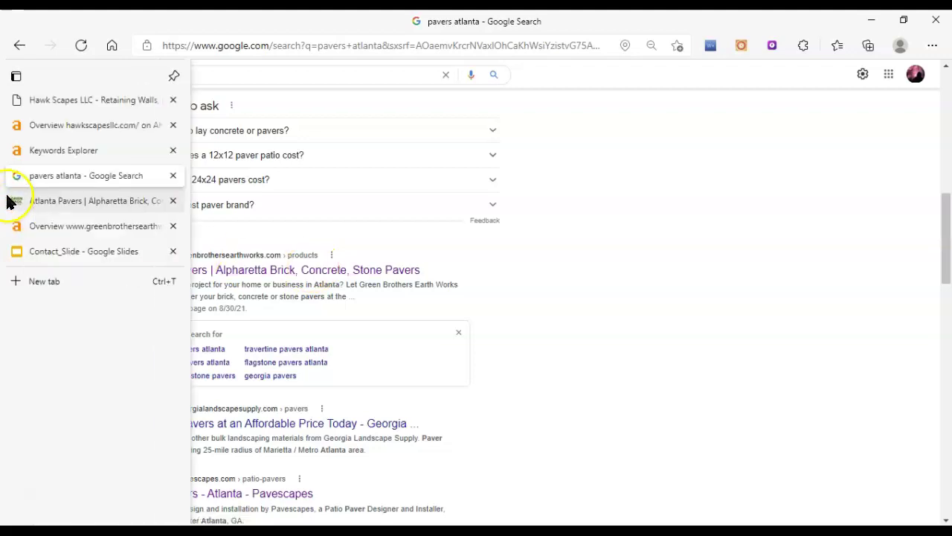
left_click(58, 199)
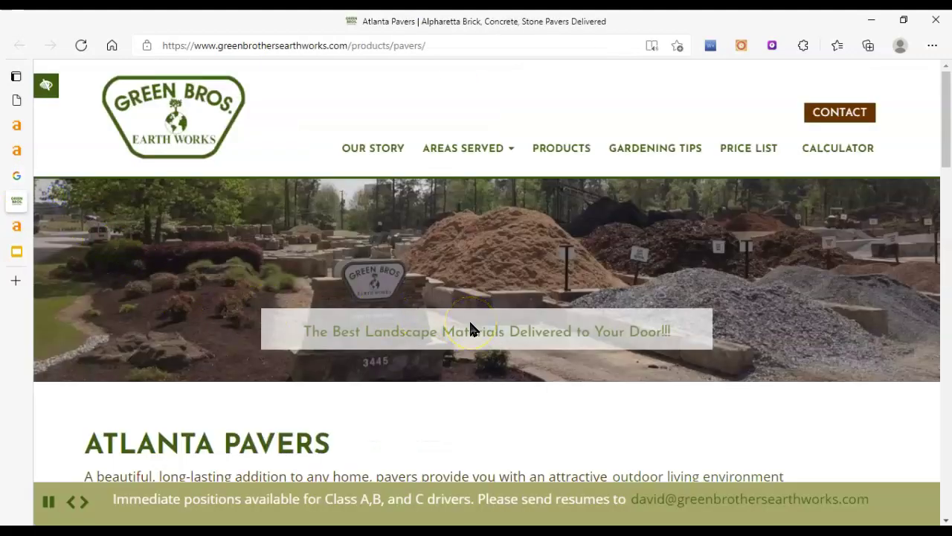
scroll(417, 327, "down", 1)
scroll(410, 322, "down", 1)
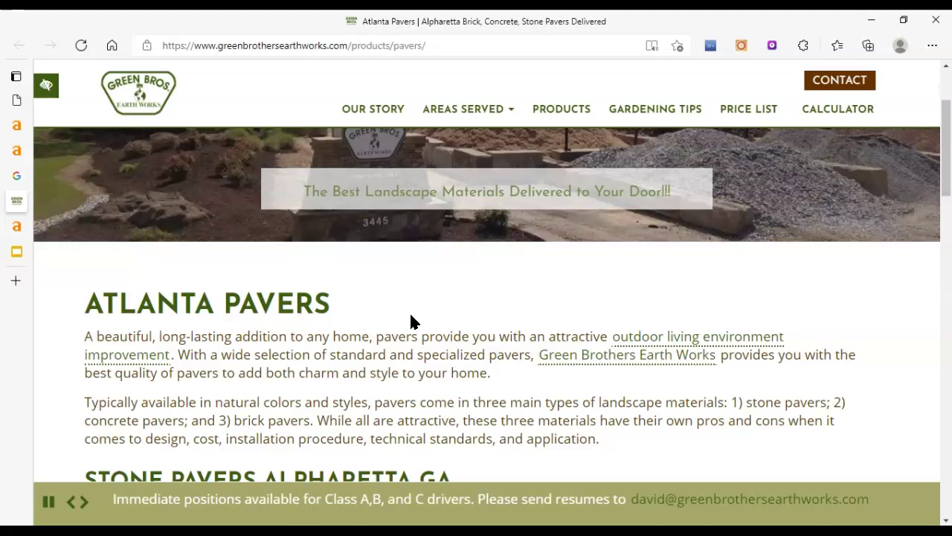
scroll(411, 322, "down", 2)
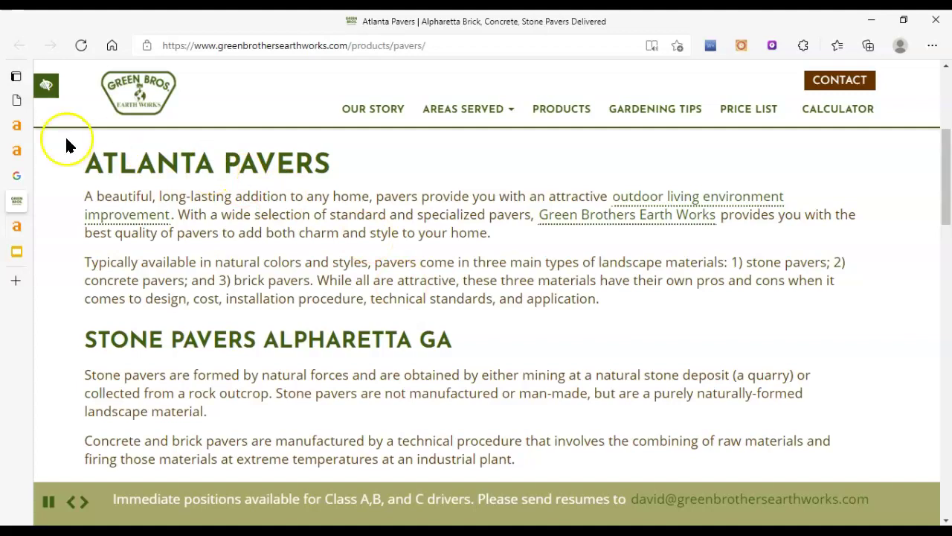
- Highlight the ATLANTA PAVERS and STONE PAVERS ALPHARETTA GA headings, then scroll back to the top
triple_click(244, 166)
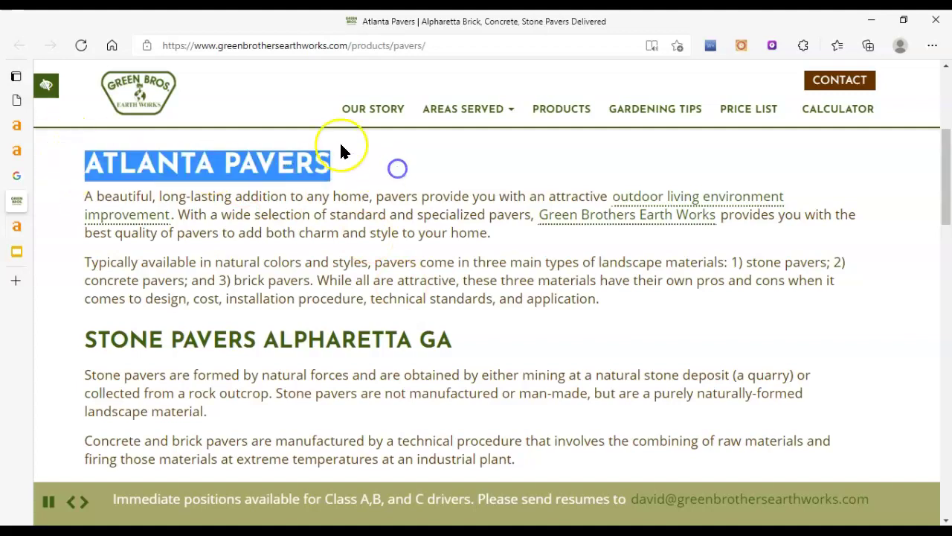
left_click_drag(80, 340, 591, 365)
left_click(538, 353)
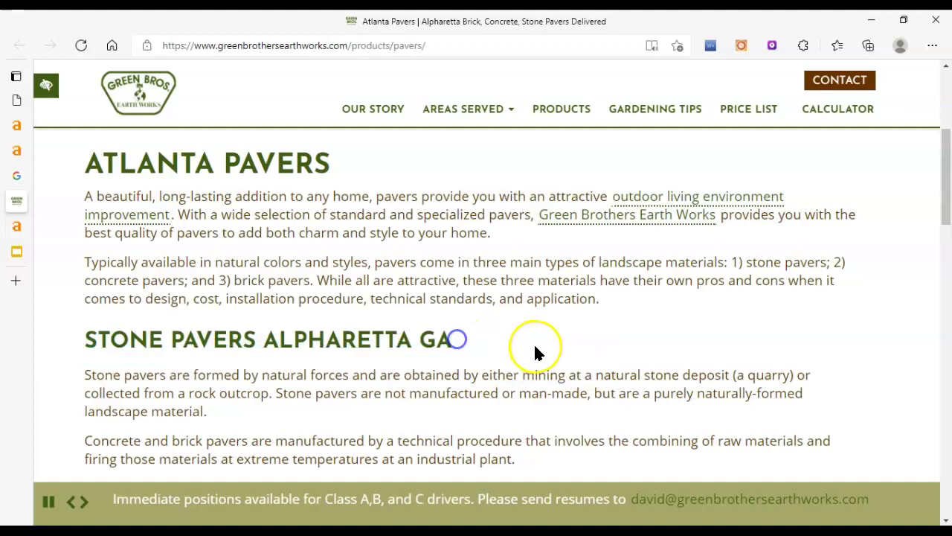
left_click(367, 203)
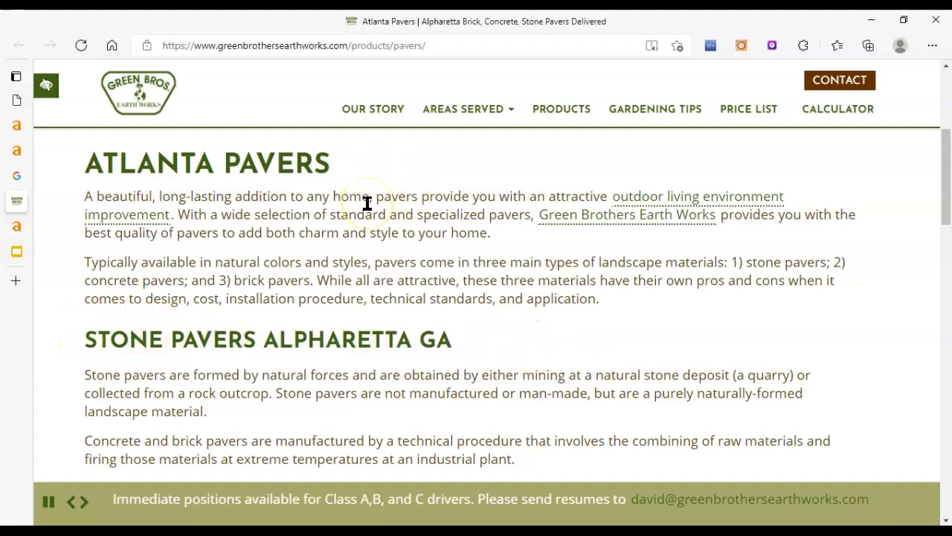
scroll(367, 204, "down", 5)
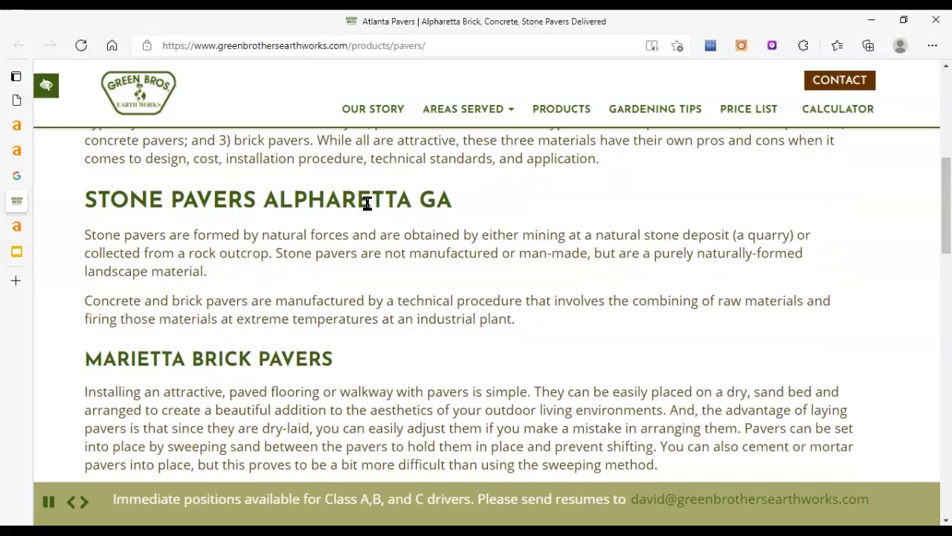
scroll(461, 308, "down", 15)
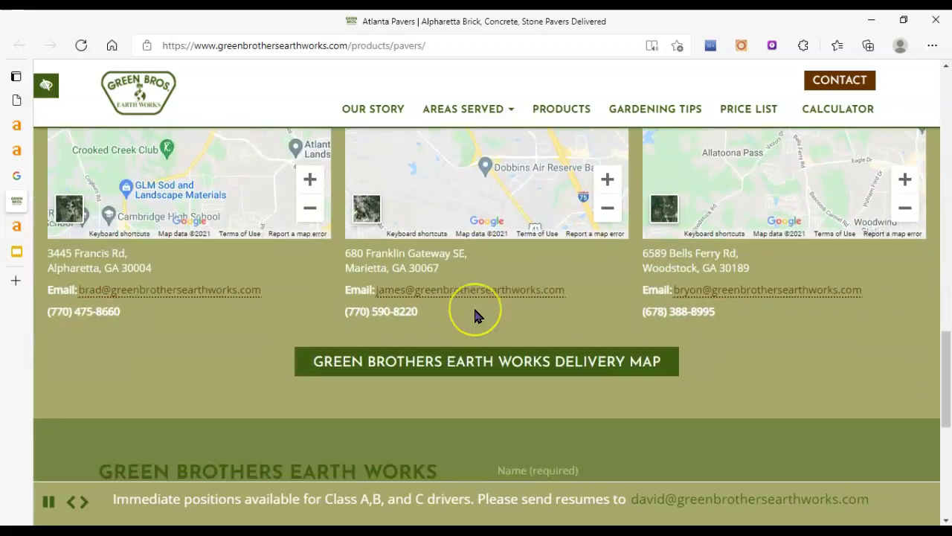
scroll(476, 316, "up", 20)
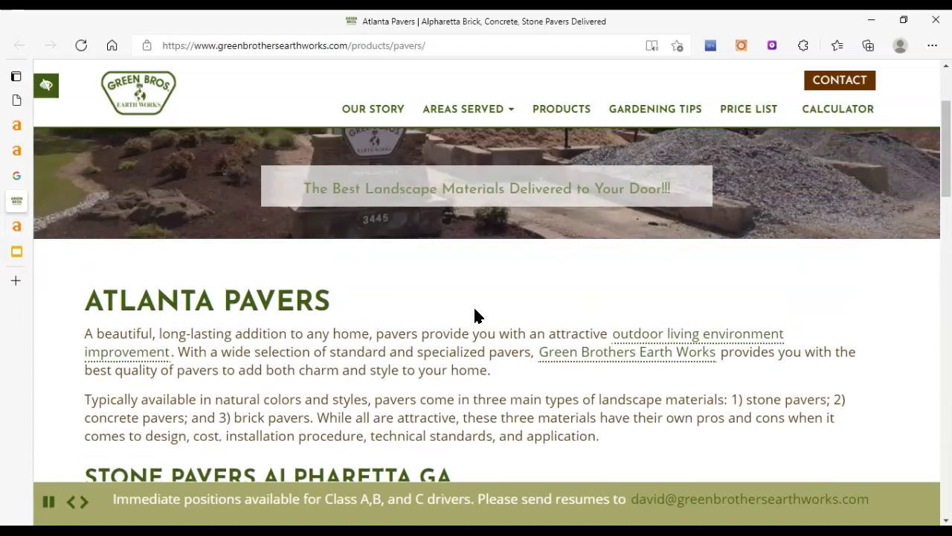
scroll(476, 316, "down", 1)
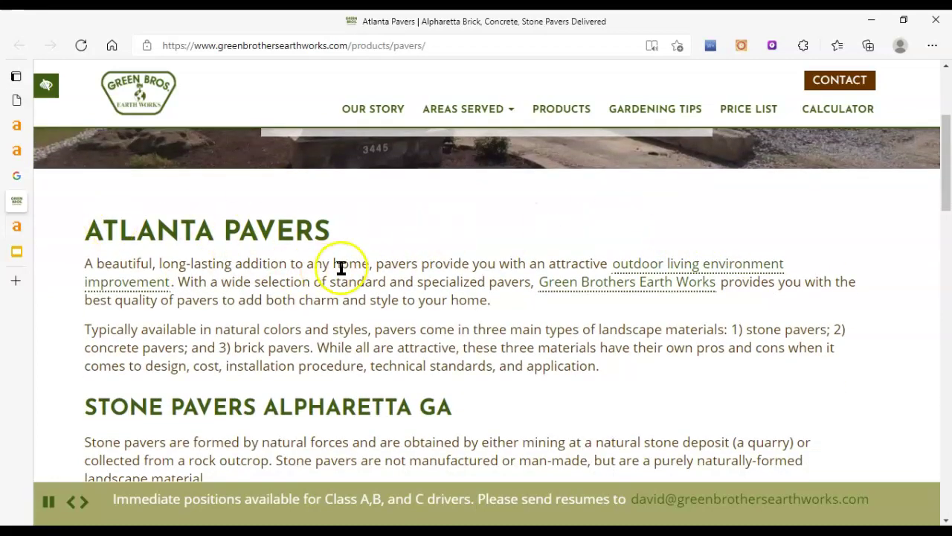
scroll(412, 291, "up", 2)
scroll(413, 292, "up", 2)
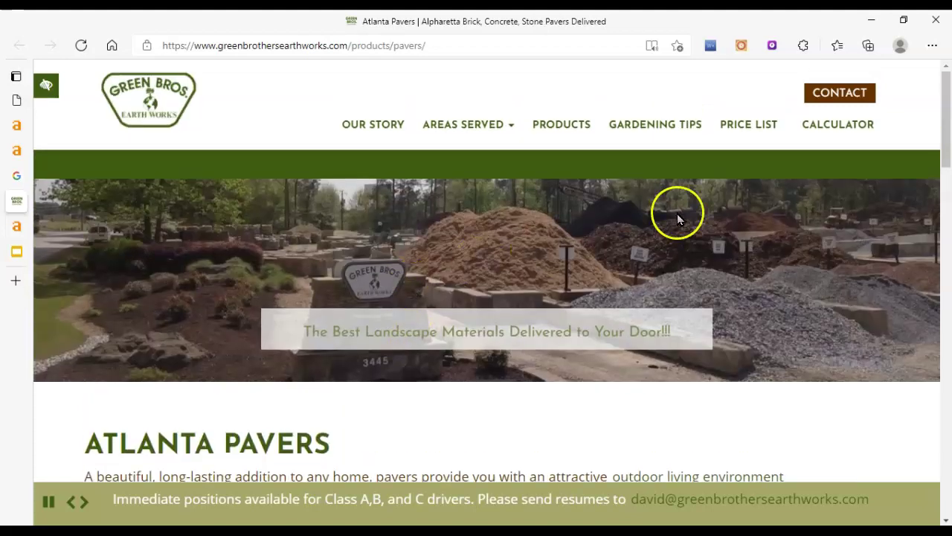
- Start saving the banner image as top-subpage.jpg, then cancel the save
right_click(587, 233)
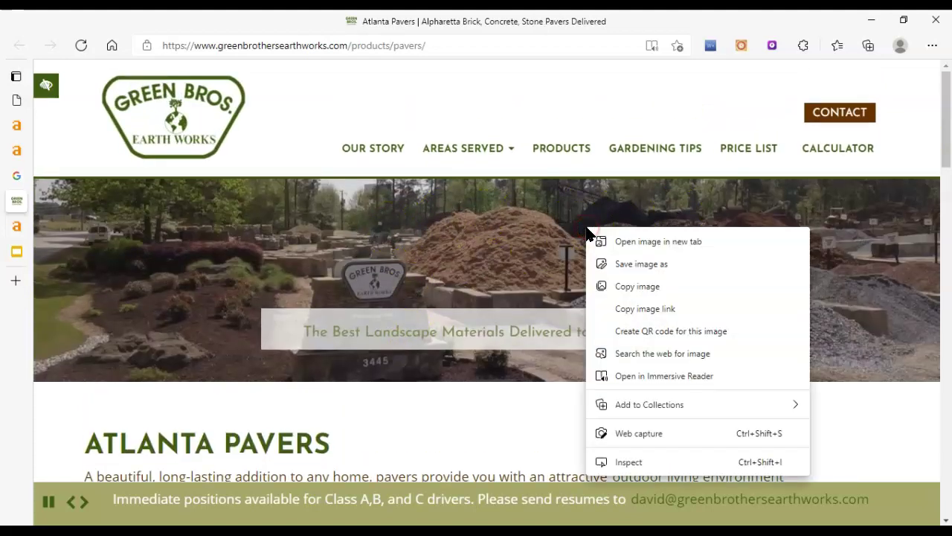
left_click(652, 264)
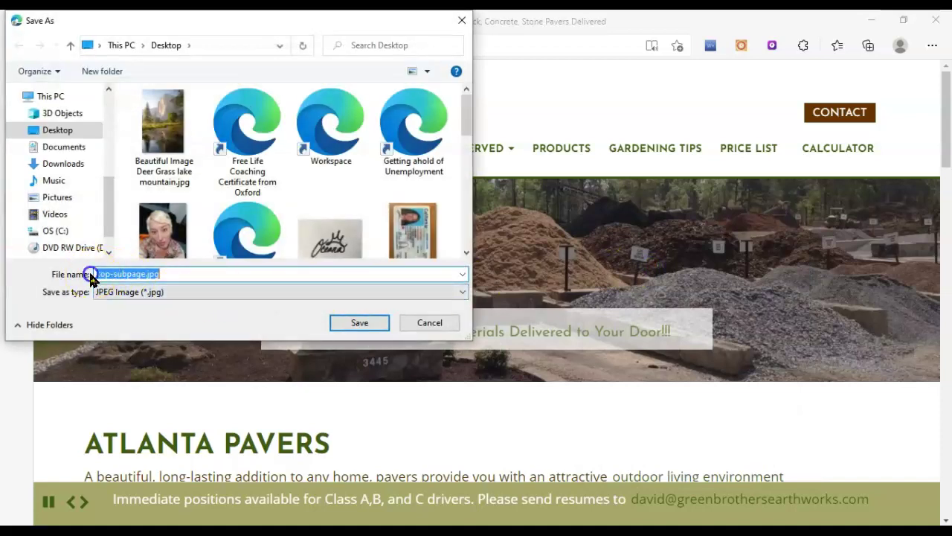
left_click(115, 274)
double_click(175, 274)
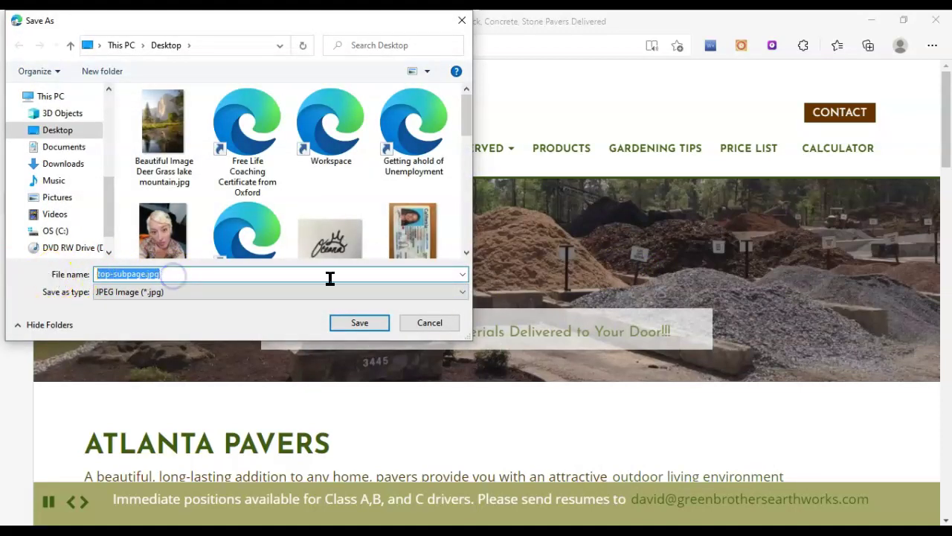
left_click(445, 327)
mouse_move(32, 223)
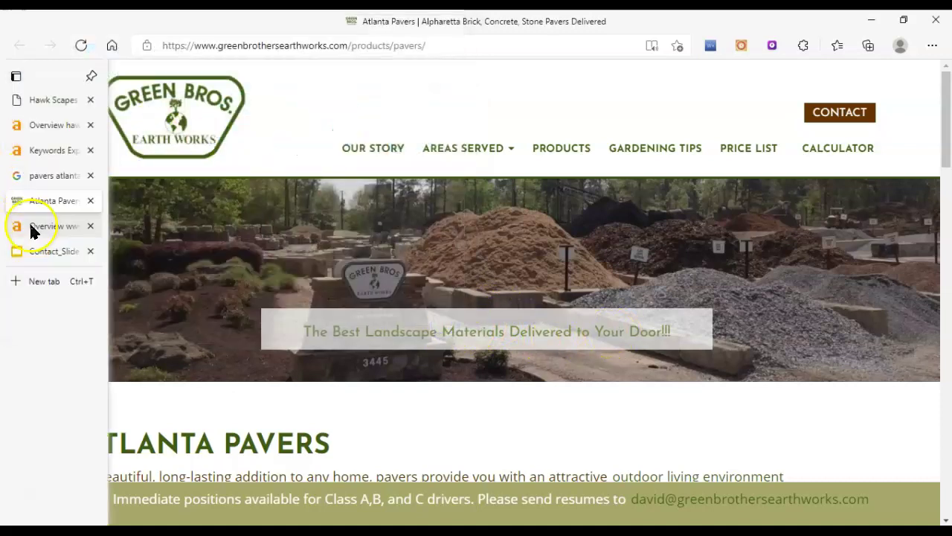
- Switch to the Ahrefs overview of greenbrothersearthworks.com/products/pavers/ and highlight its UR 17 and DR 15
left_click(81, 231)
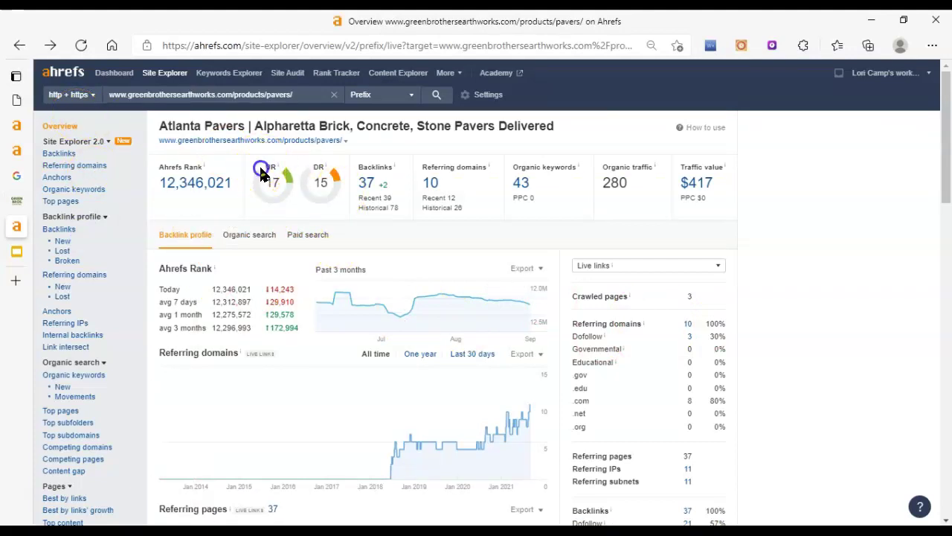
left_click_drag(262, 167, 334, 195)
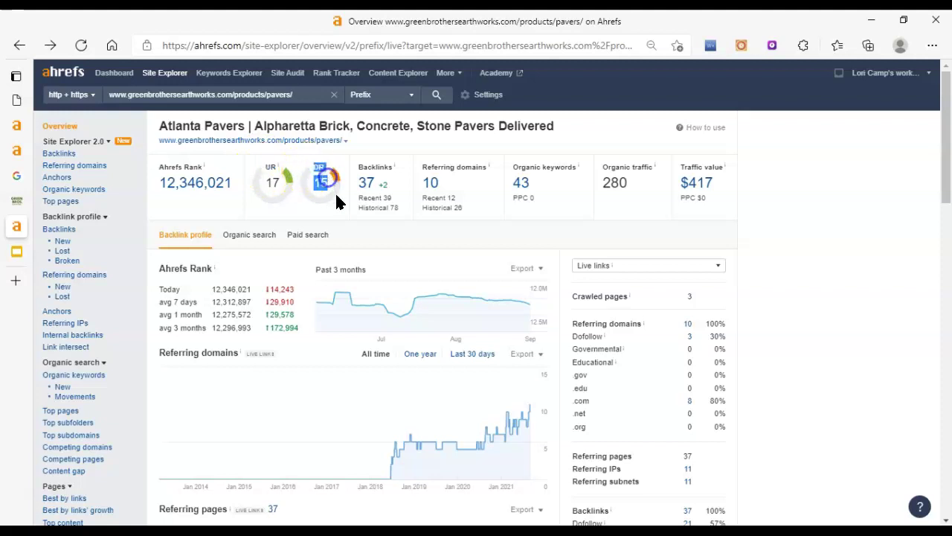
left_click(331, 199)
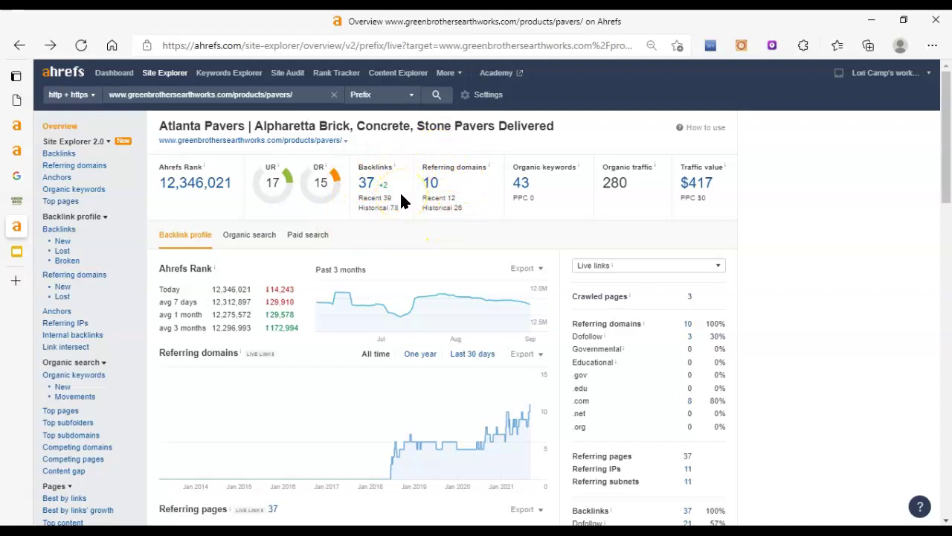
left_click_drag(297, 95, 229, 120)
double_click(318, 166)
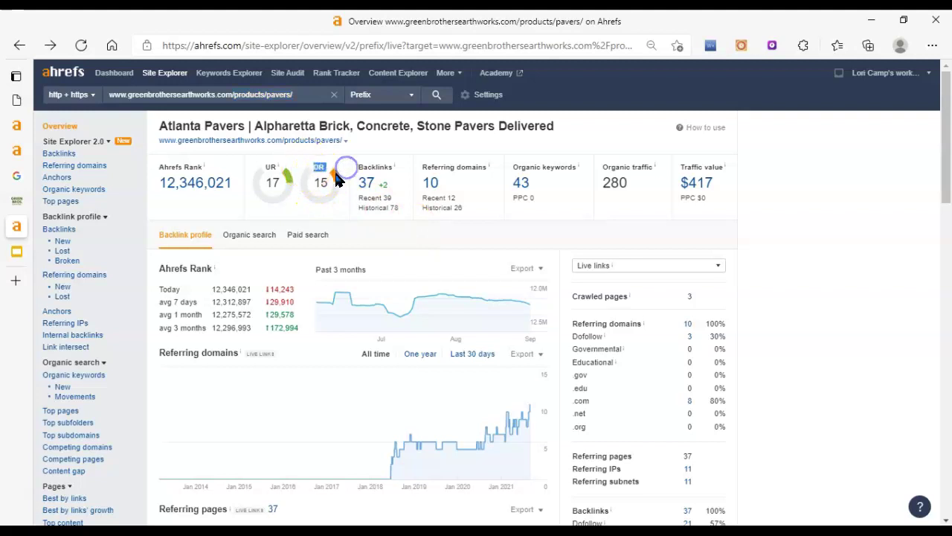
left_click(300, 213)
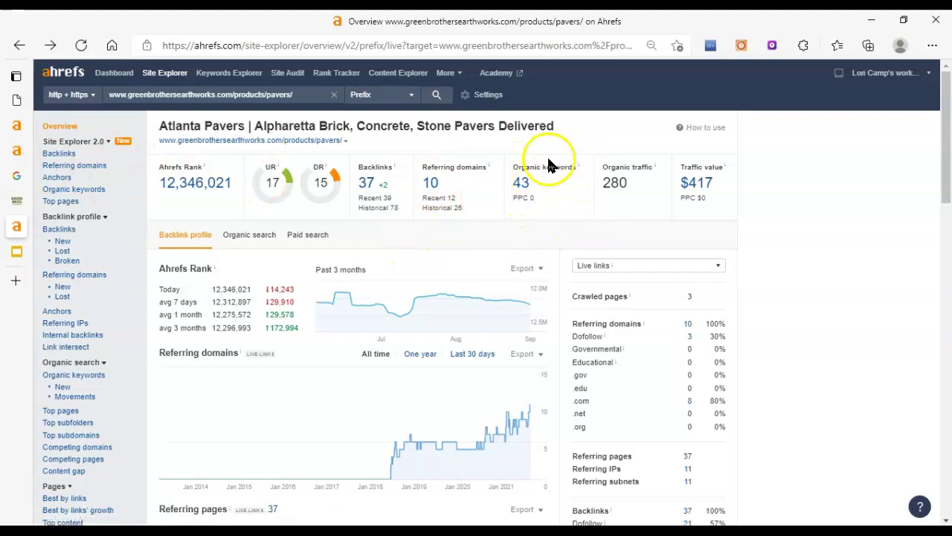
- Open the 43 organic keywords and highlight pavers atlanta's volume 250, traffic 38 and position 2
left_click(519, 189)
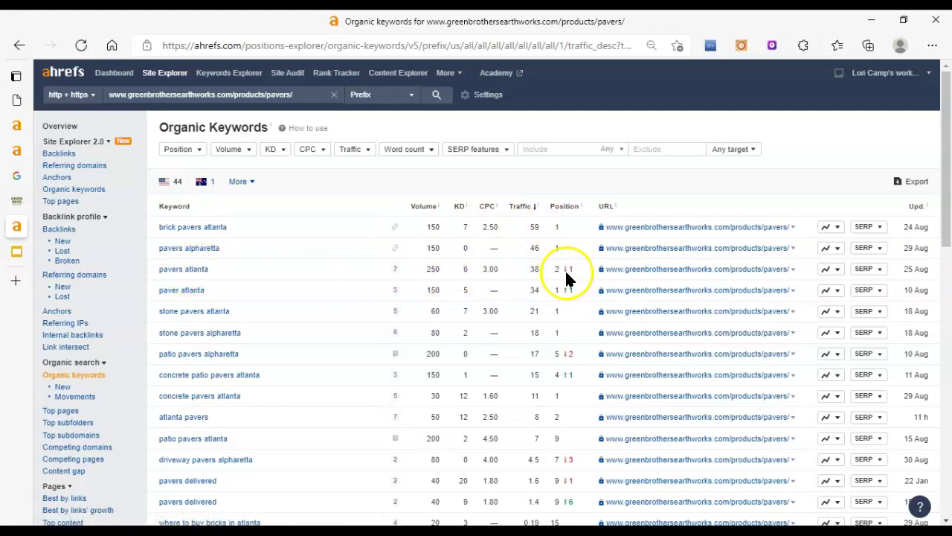
left_click_drag(425, 266, 459, 277)
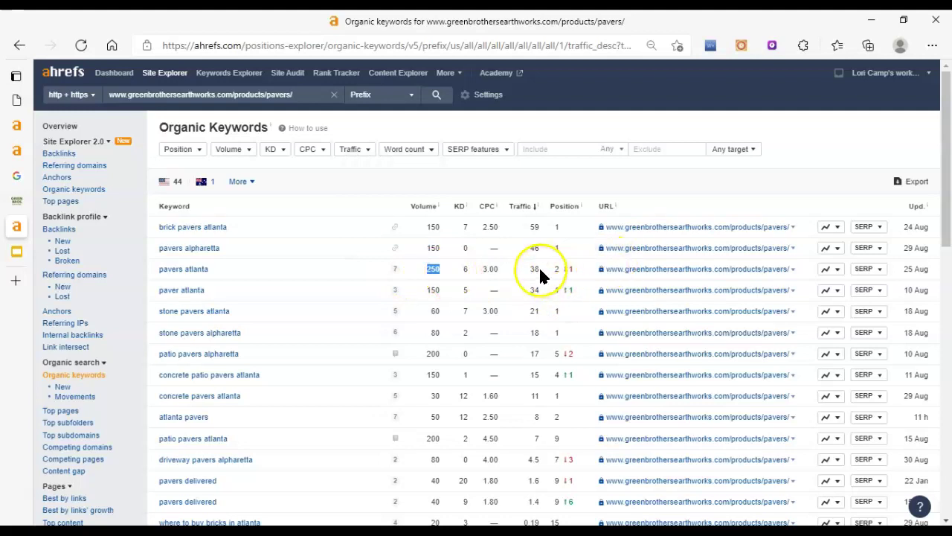
left_click_drag(552, 268, 566, 268)
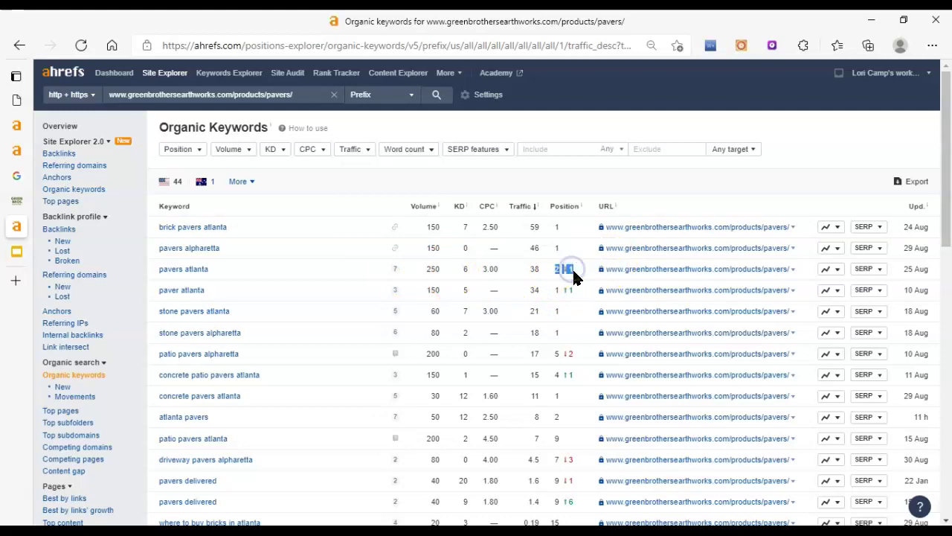
left_click(574, 270)
mouse_move(570, 272)
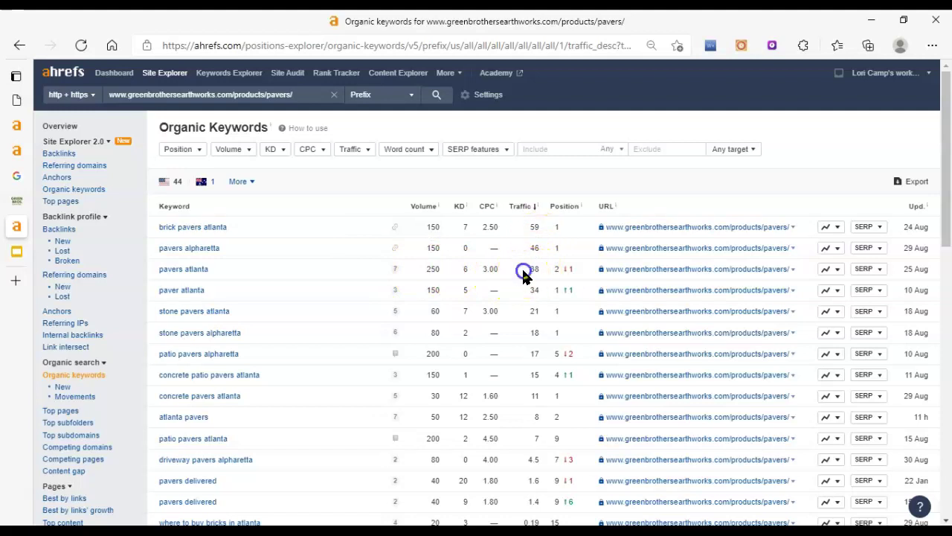
left_click_drag(525, 272, 551, 273)
left_click(551, 274)
left_click_drag(542, 270, 572, 268)
left_click(360, 269)
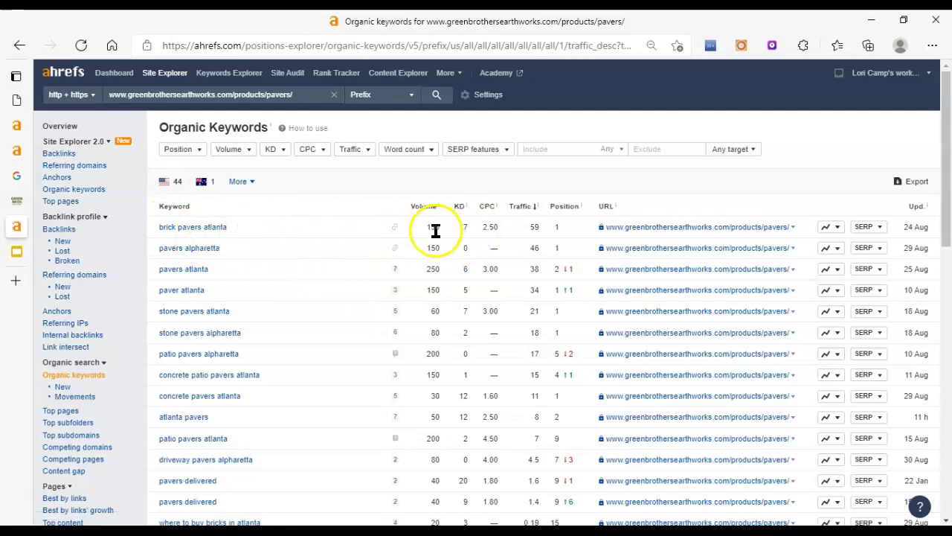
- Highlight brick pavers atlanta's volume of 150 and its position 1 ranking
left_click_drag(426, 230, 448, 229)
left_click(560, 228)
left_click_drag(560, 228, 524, 234)
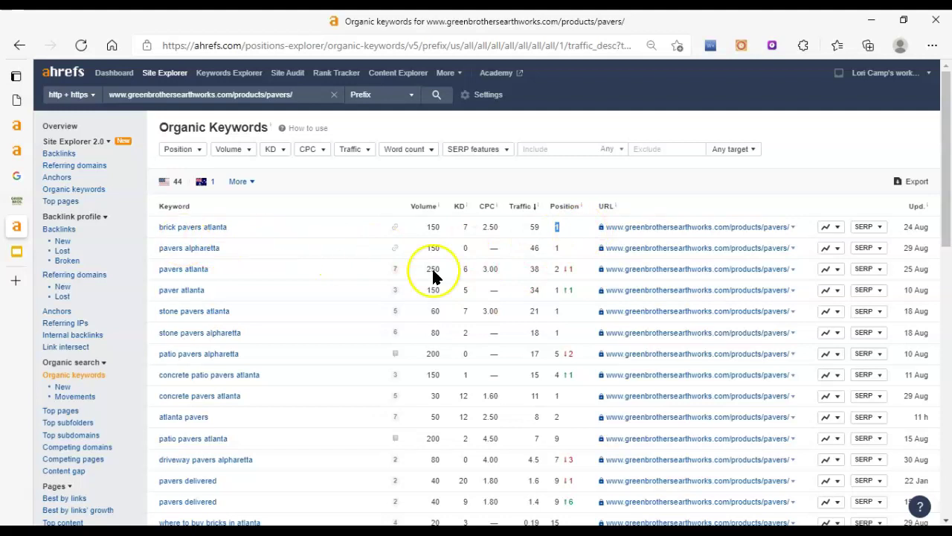
- Switch to the Contact_Slide presentation showing the three-step client plan
left_click(18, 251)
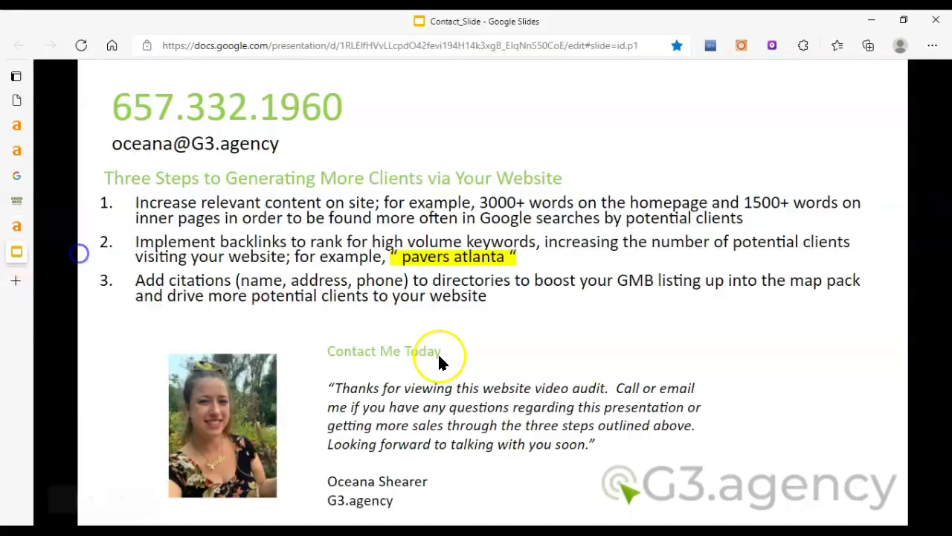